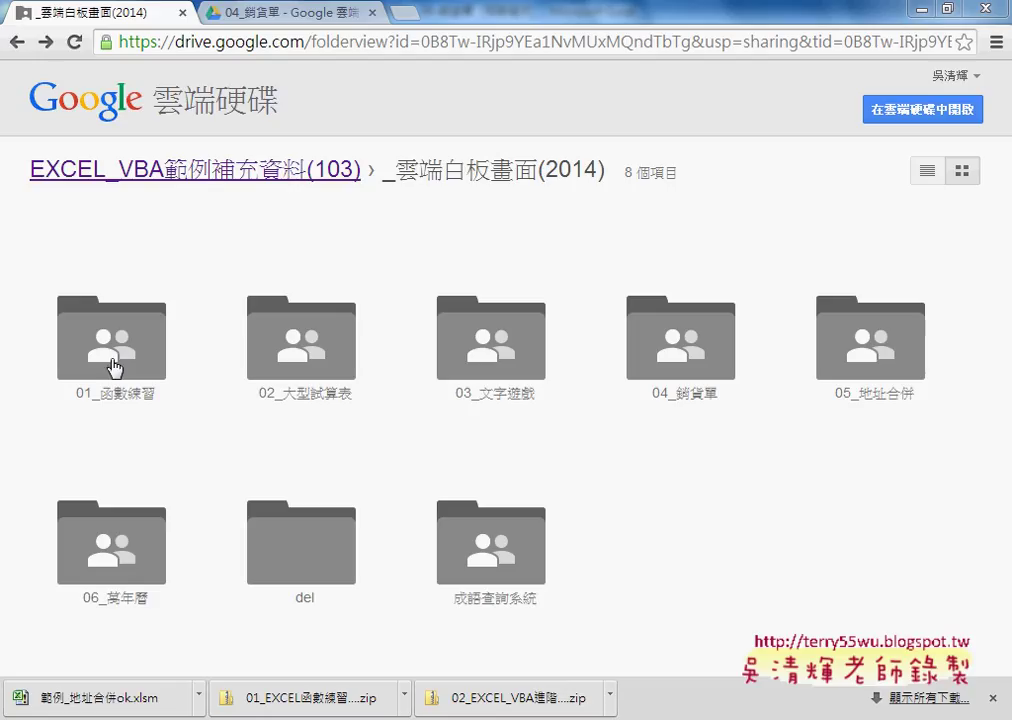
Open 01_函數練習 › 05_尋找與參照函數, preview 08_綜和練習2股票配股.png, then close it.
double_click(116, 365)
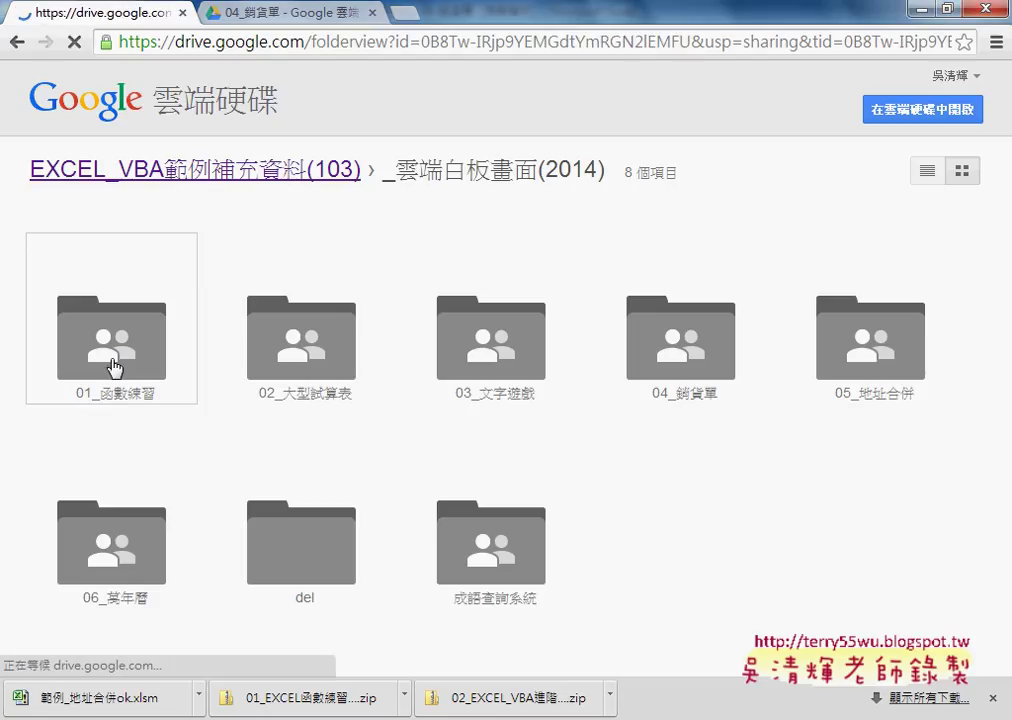
double_click(868, 400)
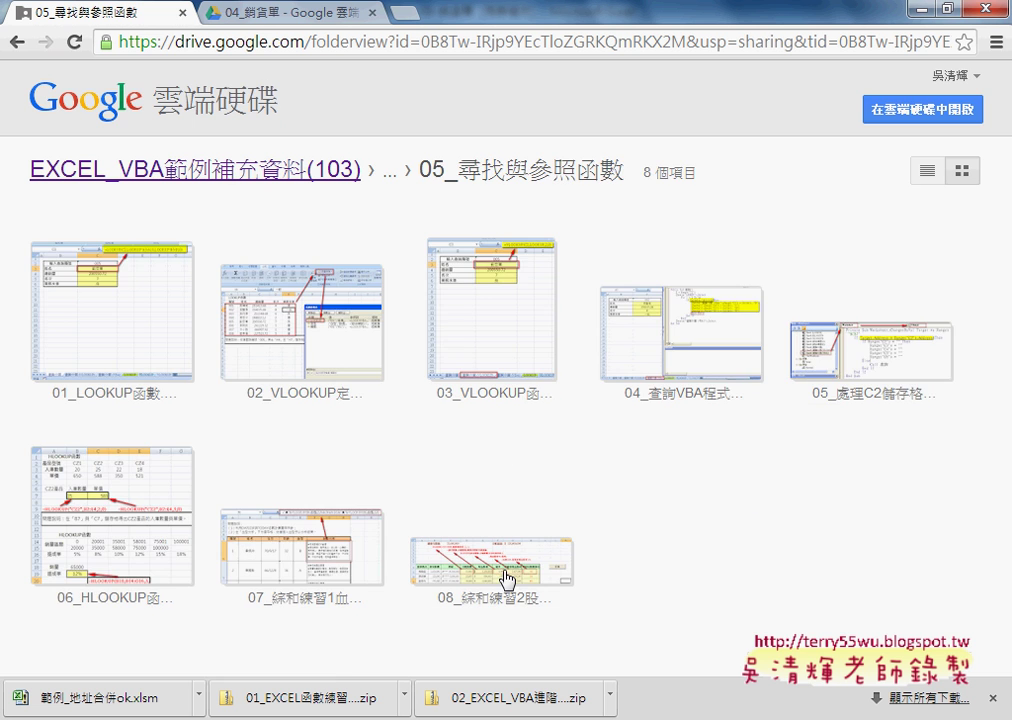
left_click(495, 555)
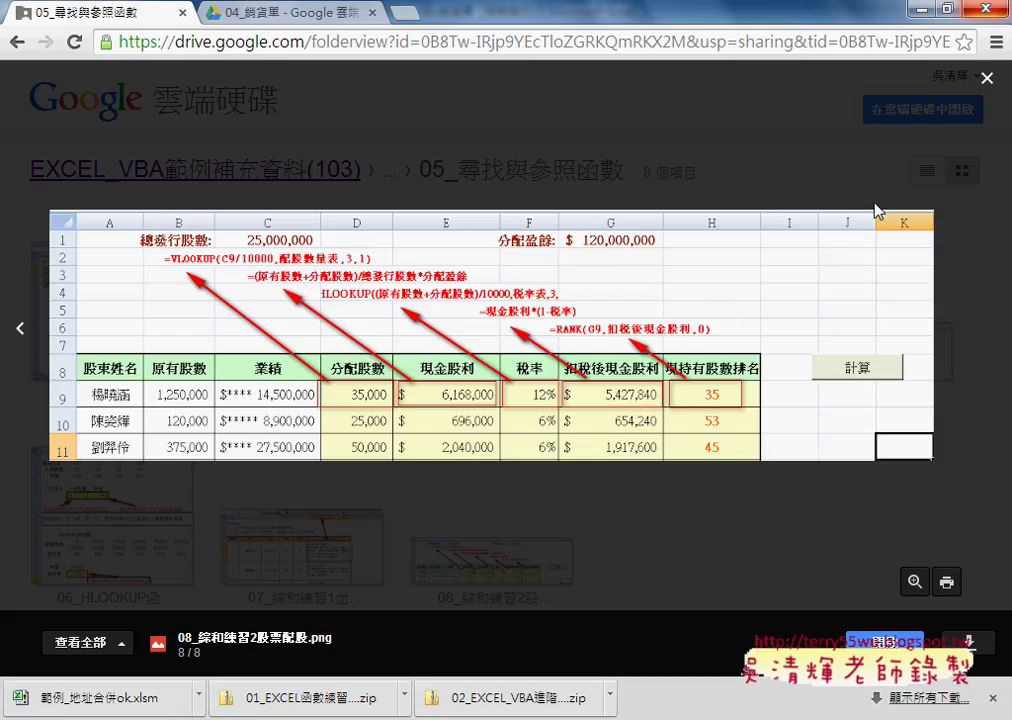
left_click(988, 78)
Go up to EXCEL_VBA範例補充資料(103), enter _雲端白板畫面(2014) › 04_銷貨單, and preview 01_訂貨日期.png.
left_click(279, 177)
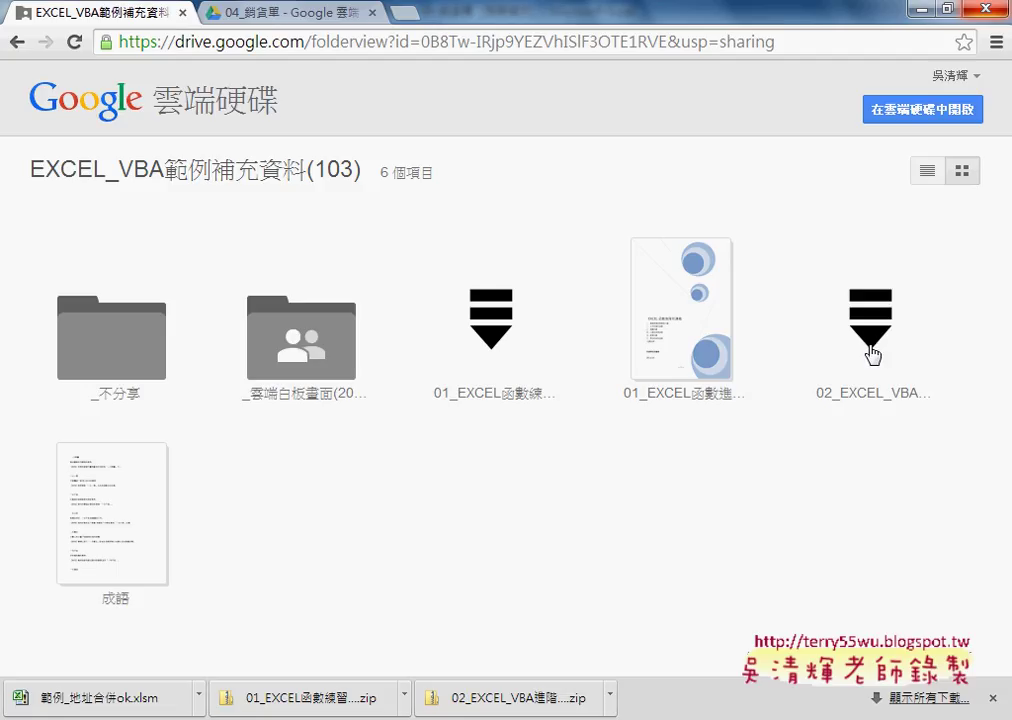
double_click(297, 358)
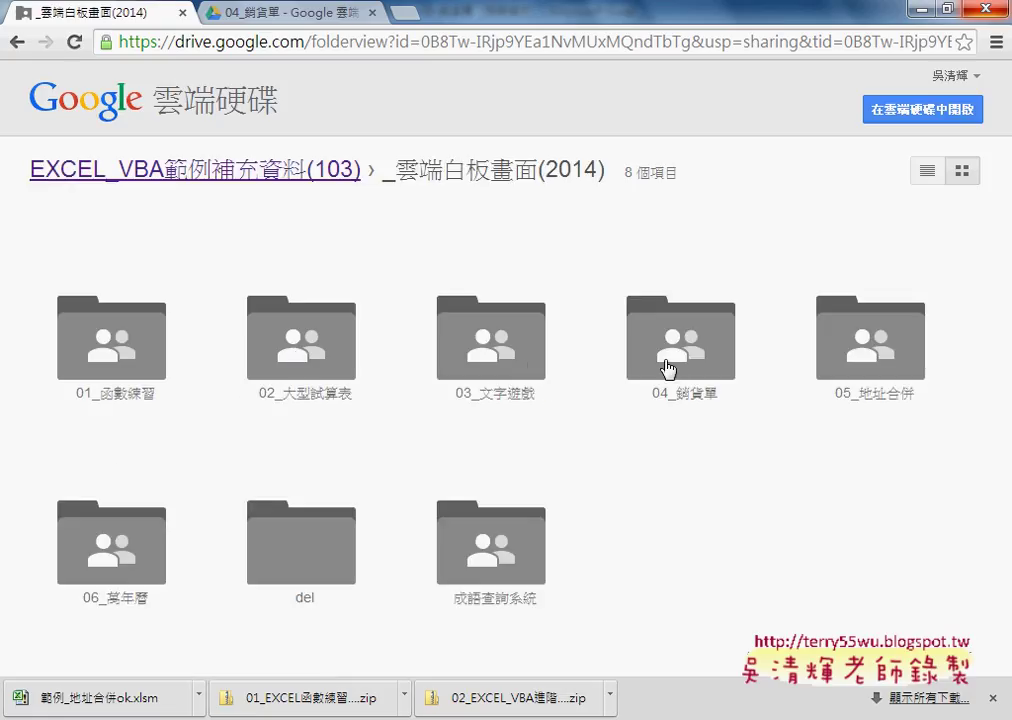
double_click(677, 358)
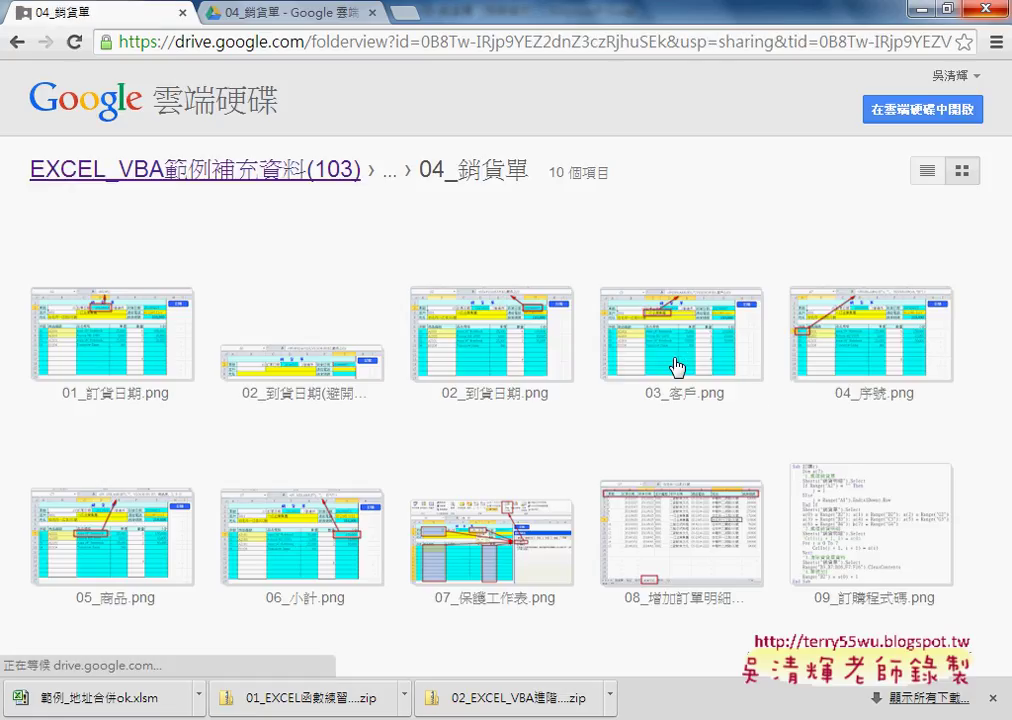
double_click(158, 366)
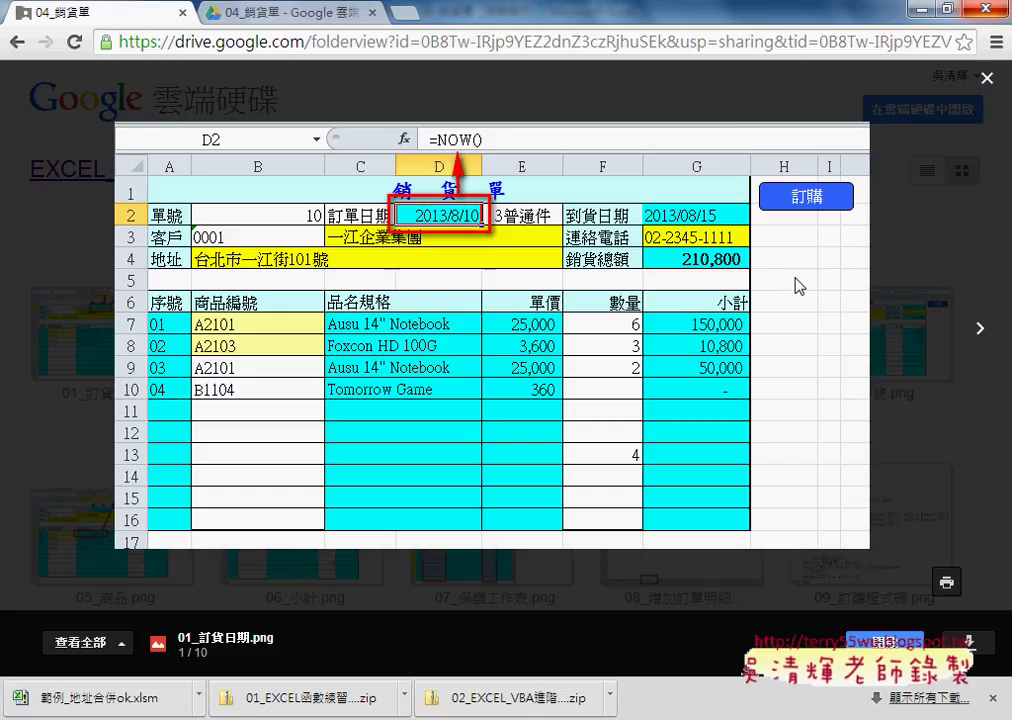
Page through 02_到貨日期 and 03_客戶 to 04_序號.png, then minimize Chrome.
left_click(982, 330)
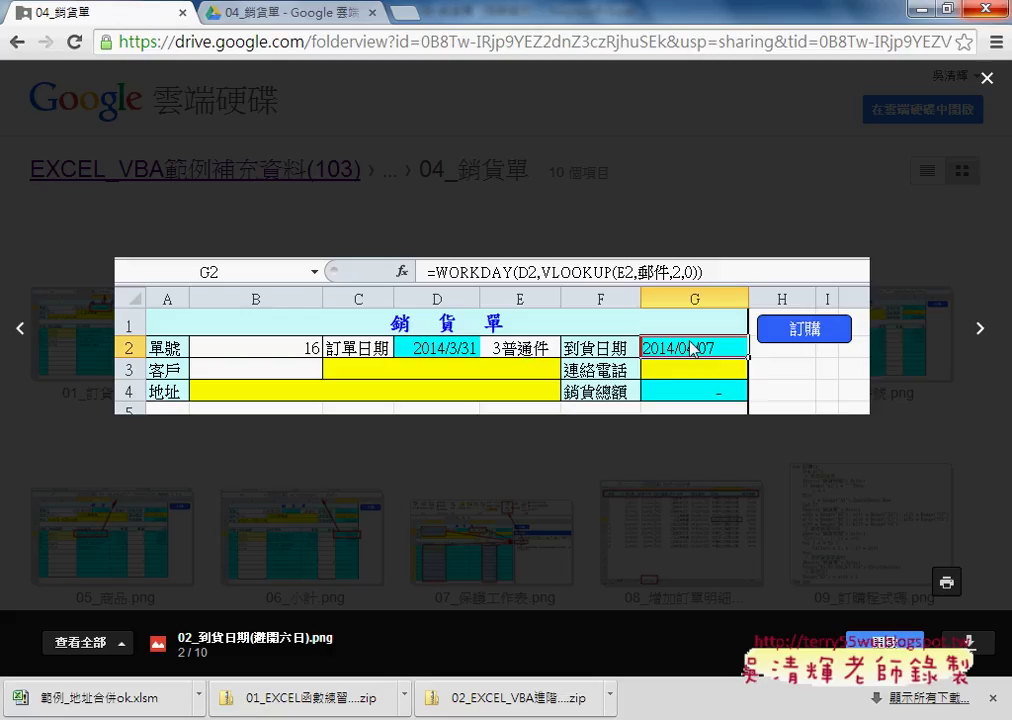
left_click(979, 330)
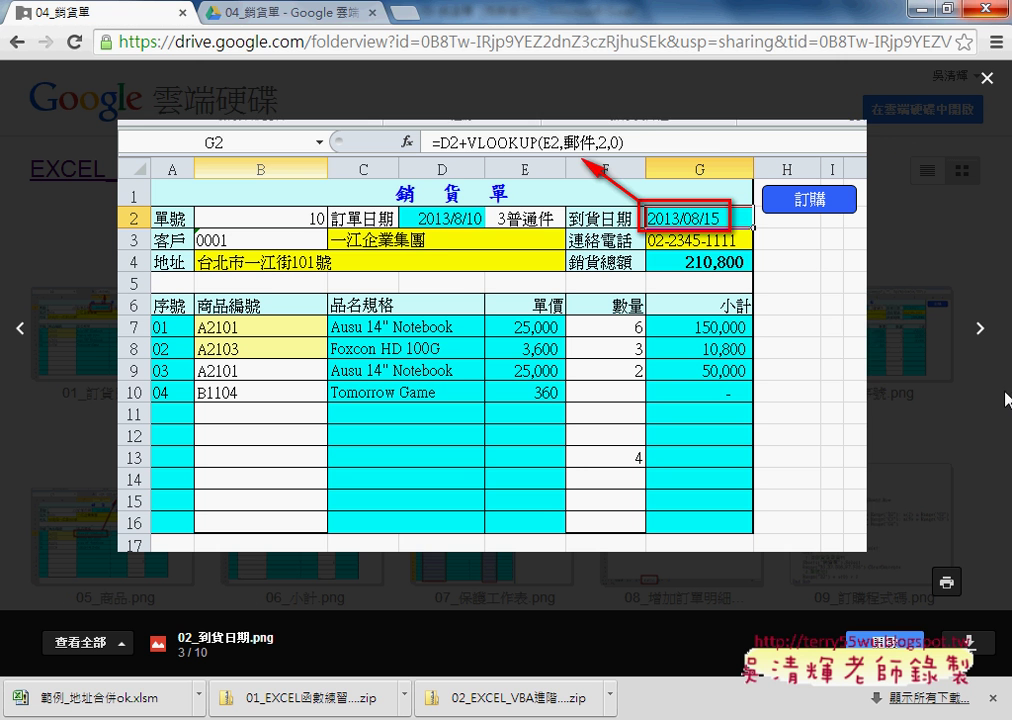
left_click(982, 332)
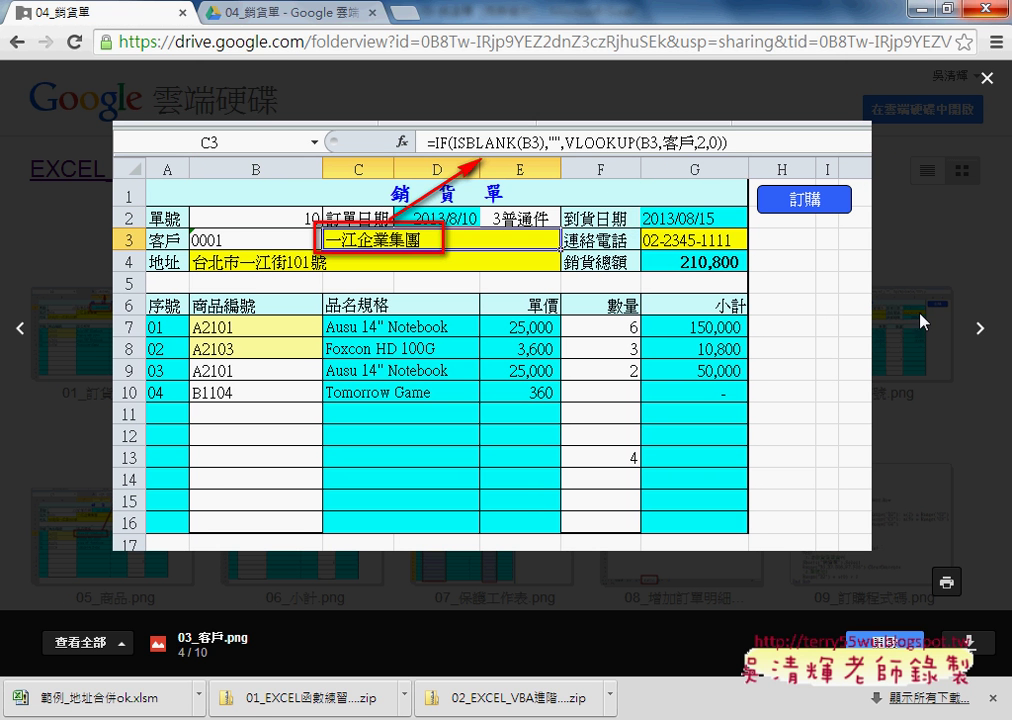
key("Right")
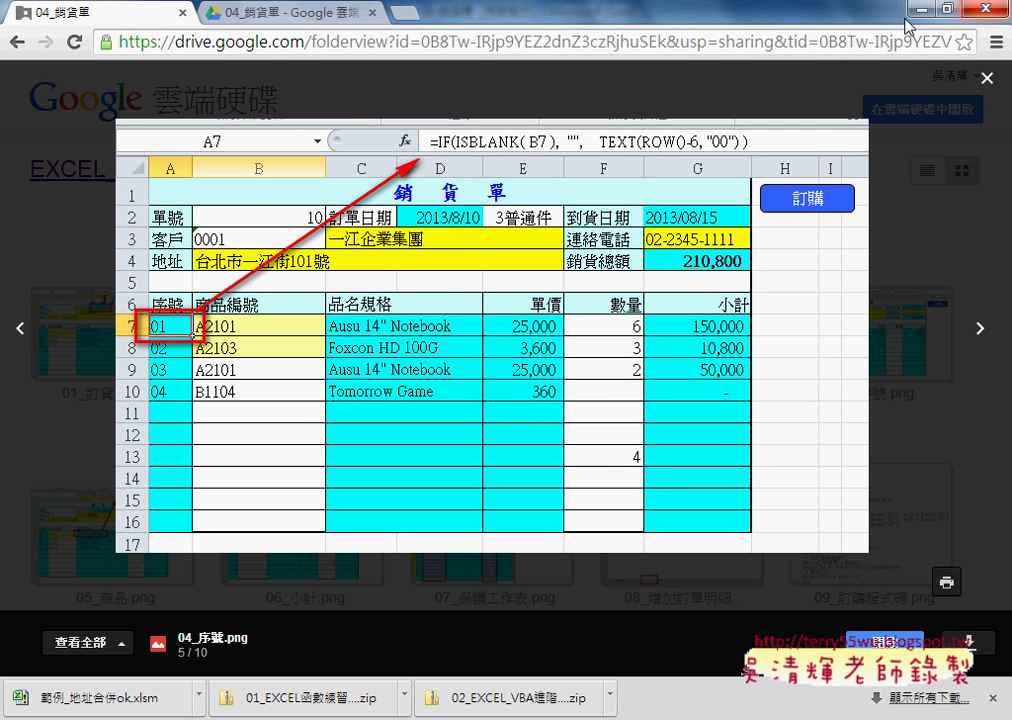
left_click(916, 10)
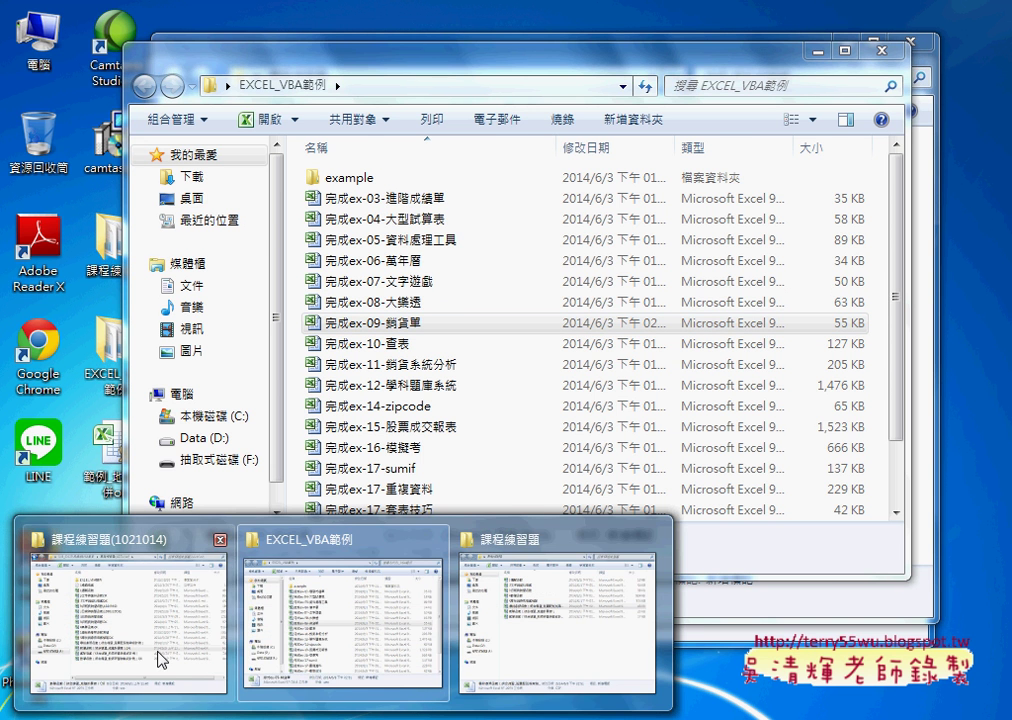
From the 課程練習題(1021014) window, go back to 103_EXCEL函數與VBA設計 and open 完成ex-09-銷貨單OK.
left_click(160, 658)
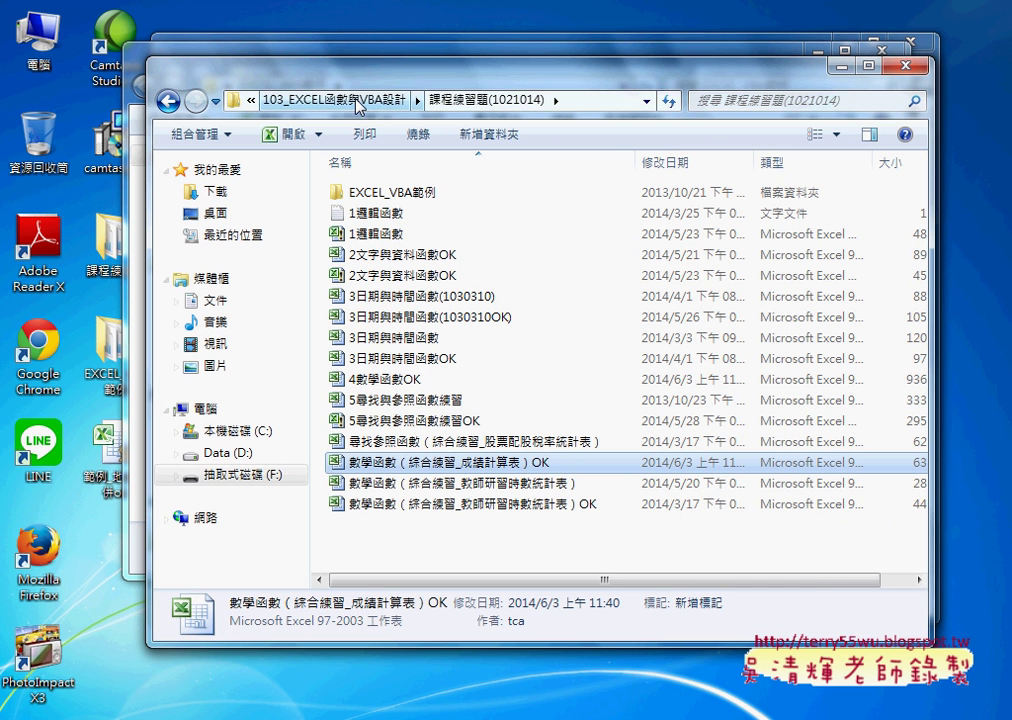
left_click(168, 101)
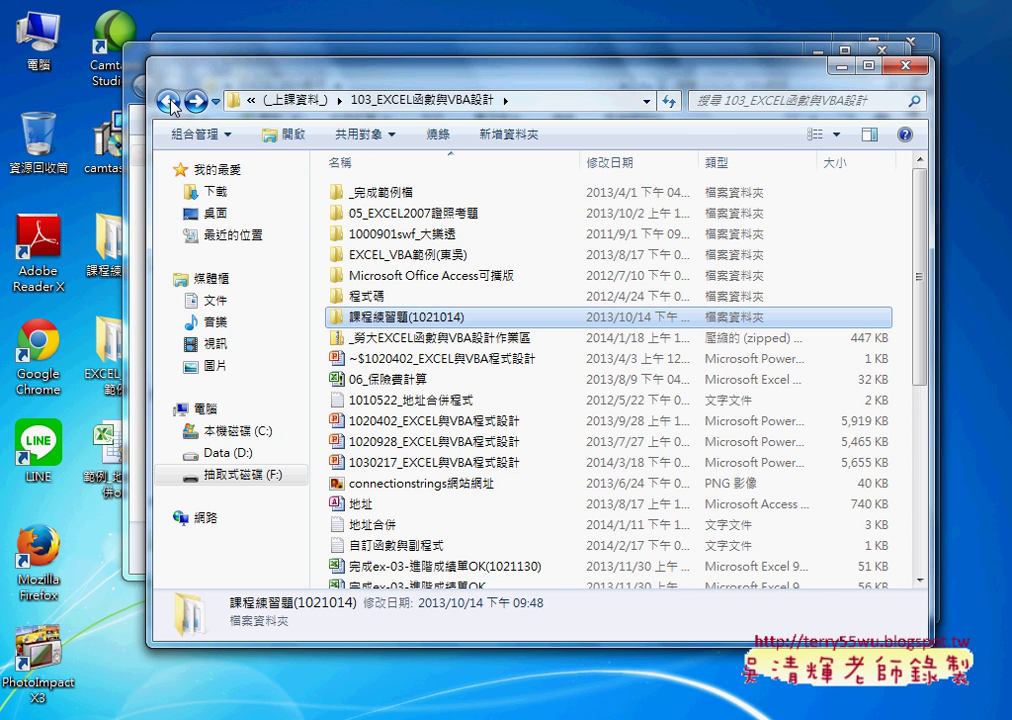
scroll(531, 419, "down", 3)
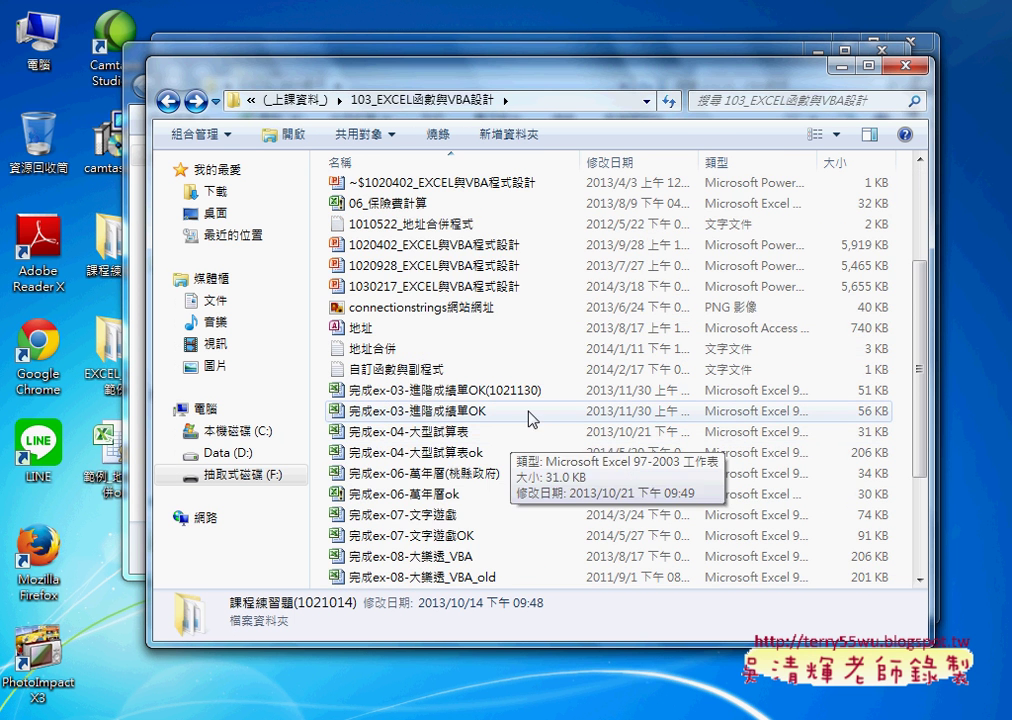
scroll(531, 419, "down", 1)
scroll(542, 424, "down", 2)
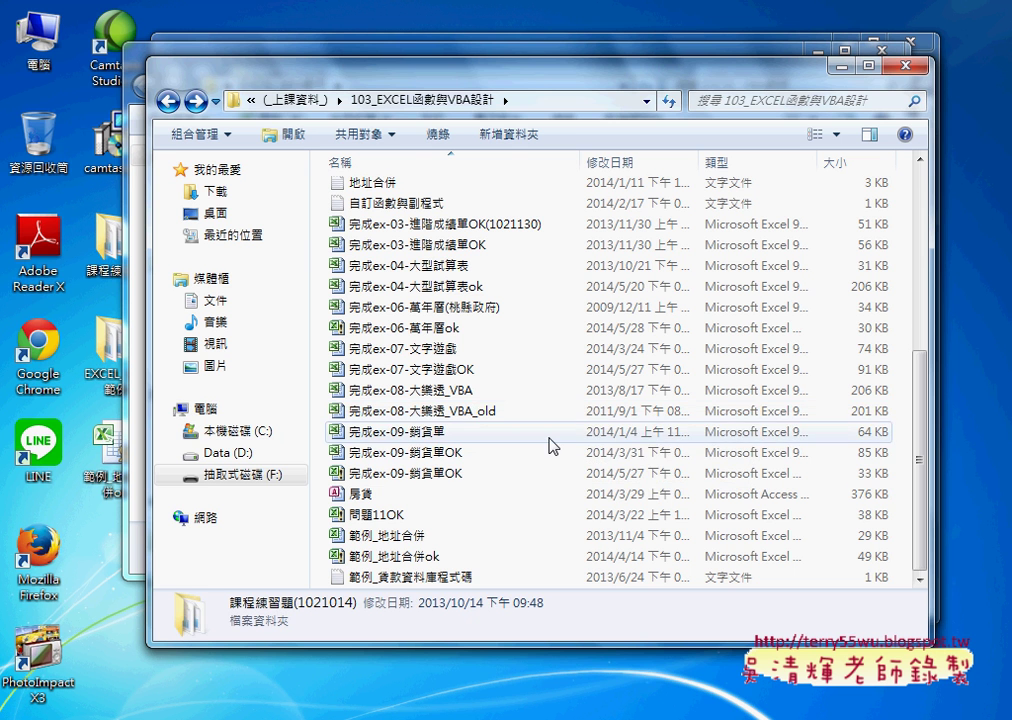
left_click(550, 445)
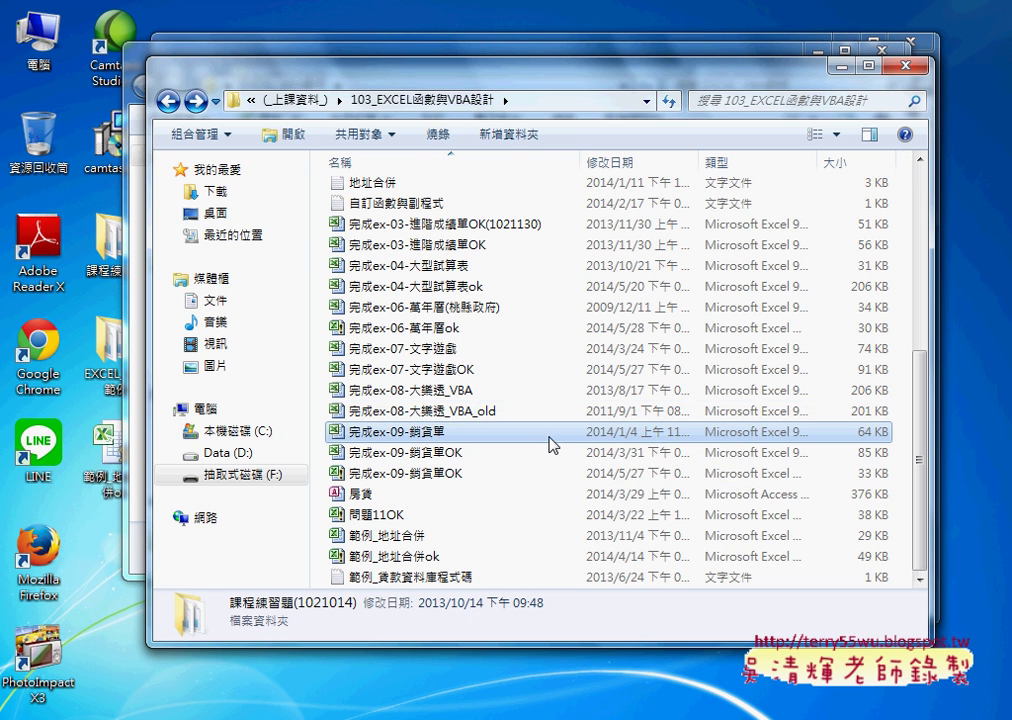
double_click(659, 476)
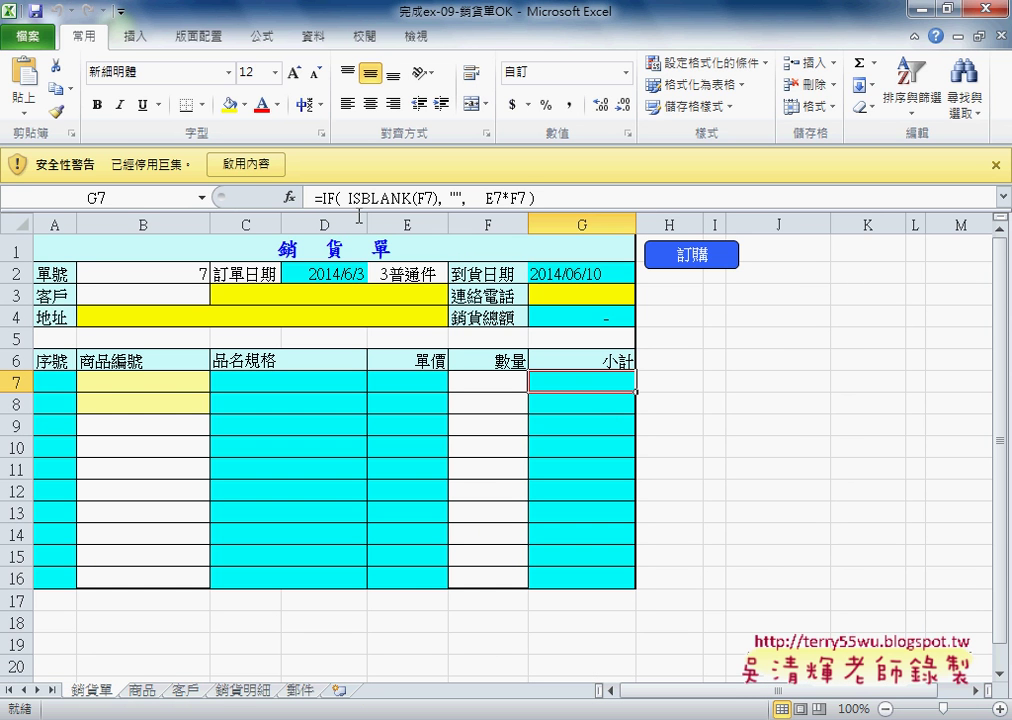
Enable the workbook's macros and view the six logged orders on the 銷貨明細 sheet.
left_click(242, 164)
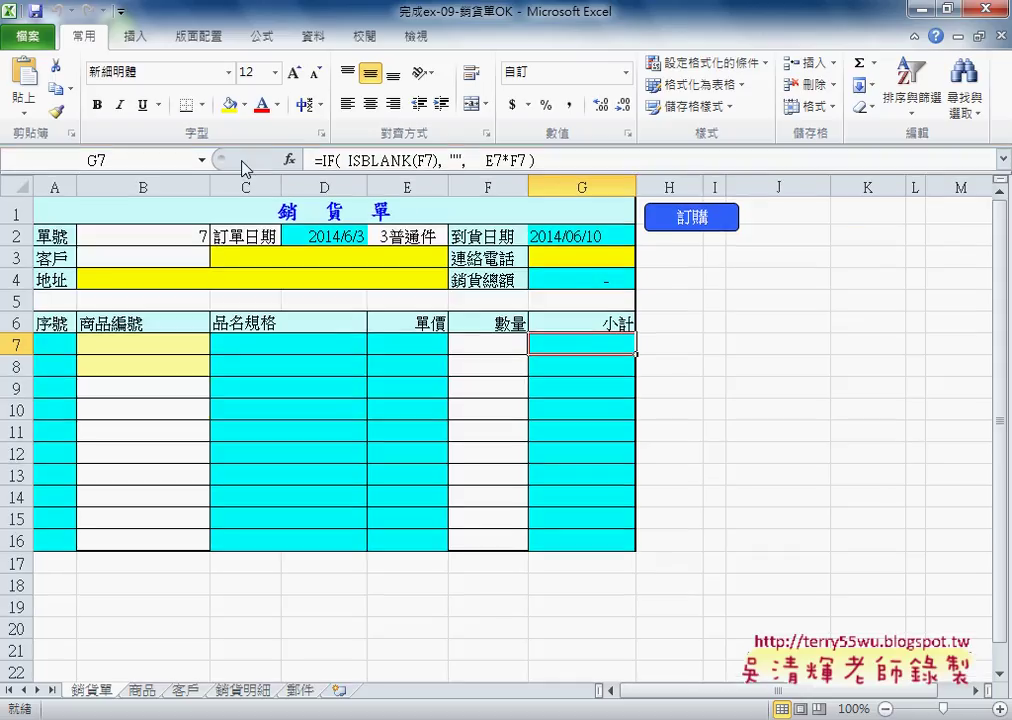
left_click(775, 380)
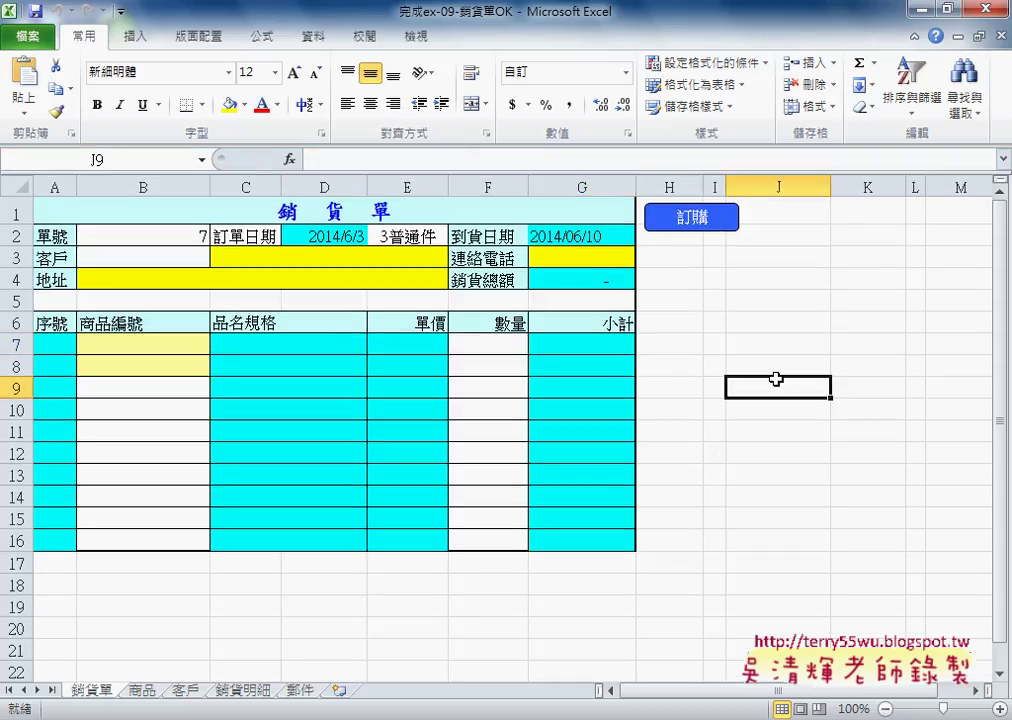
left_click(245, 690)
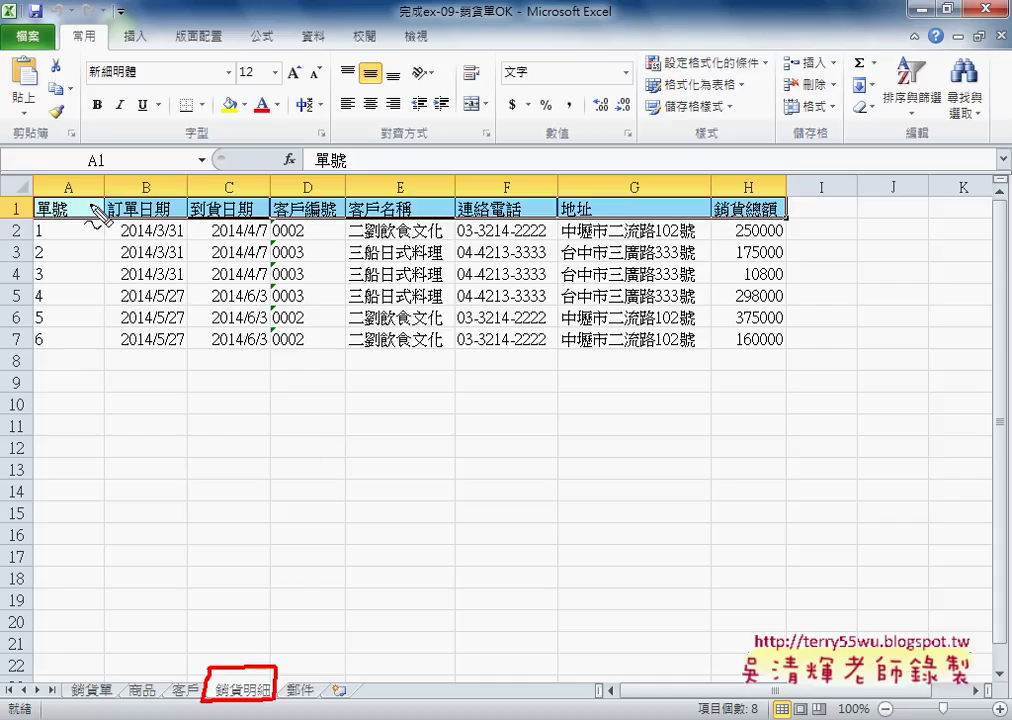
left_click_drag(38, 347, 42, 330)
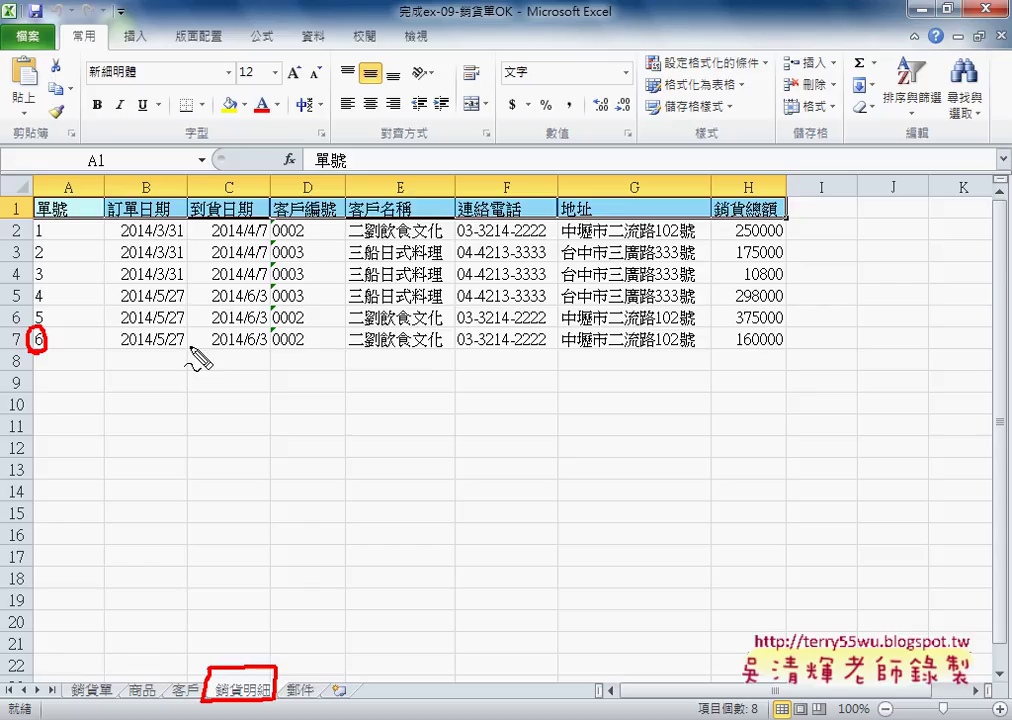
key("Escape")
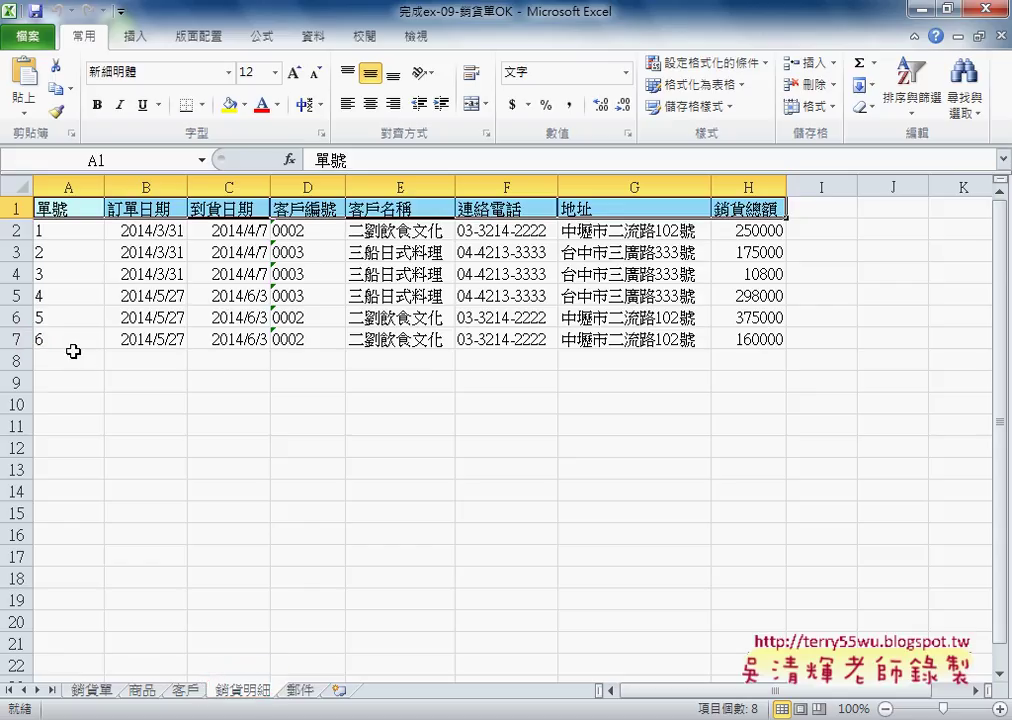
On the 銷貨單 form, set customer code B3 to 0003 from its dropdown.
left_click(95, 692)
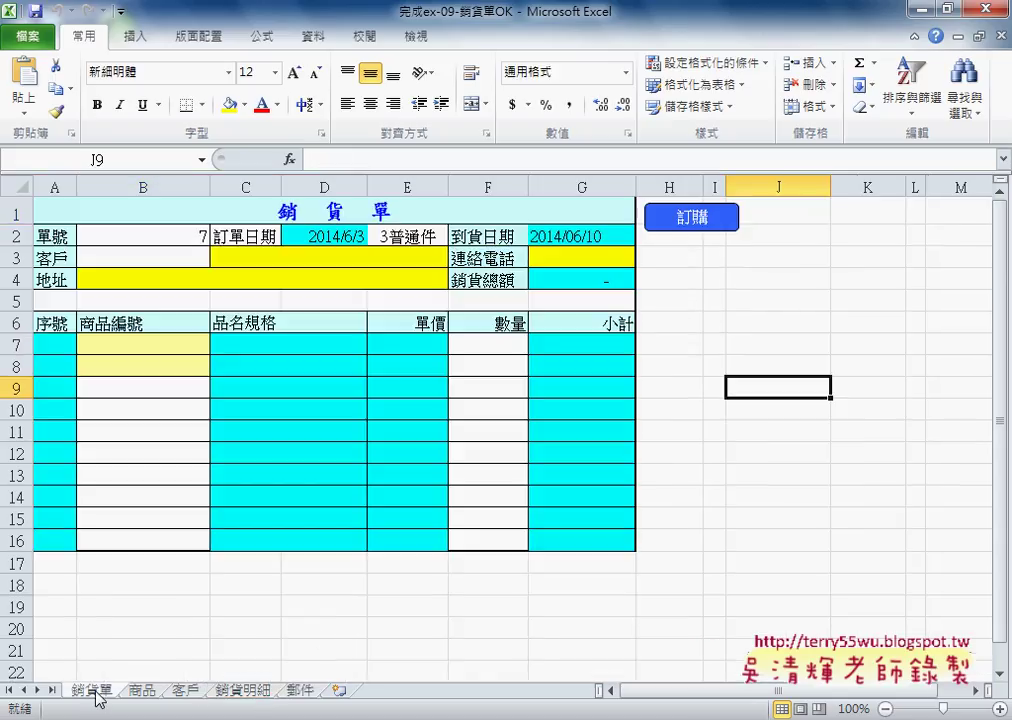
left_click(155, 256)
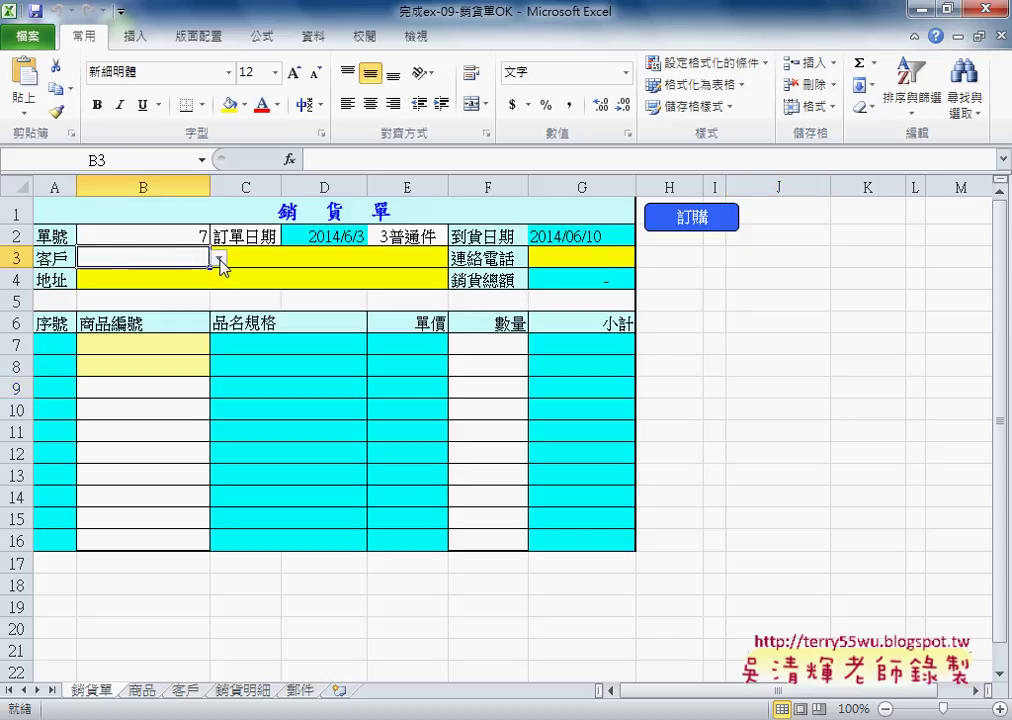
left_click(221, 258)
left_click(194, 285)
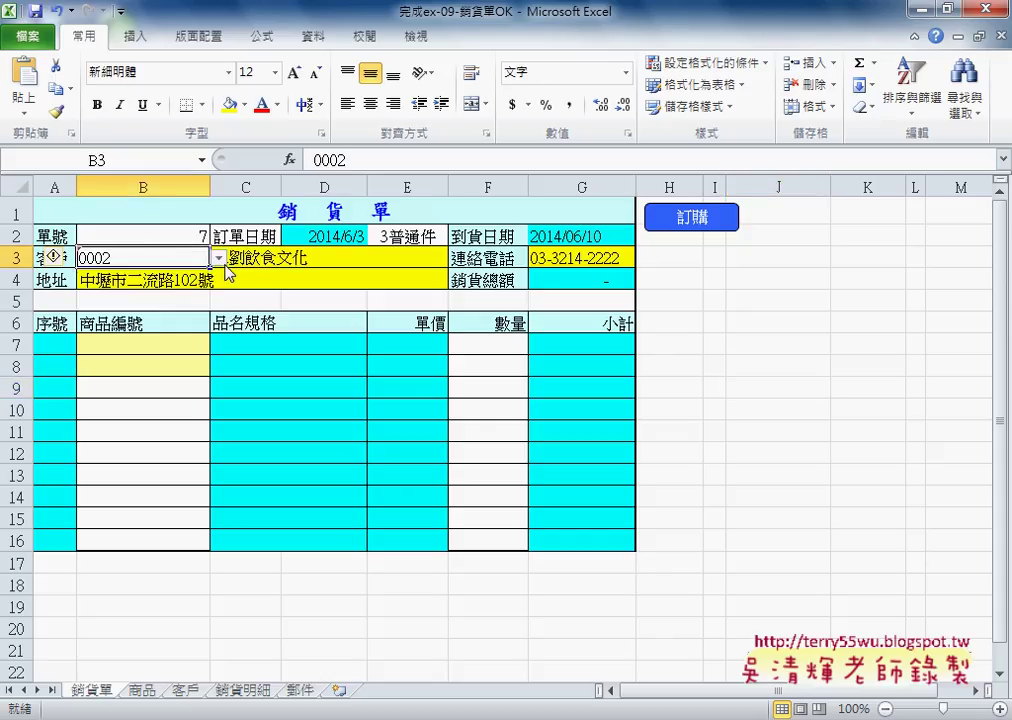
left_click(218, 258)
left_click(187, 298)
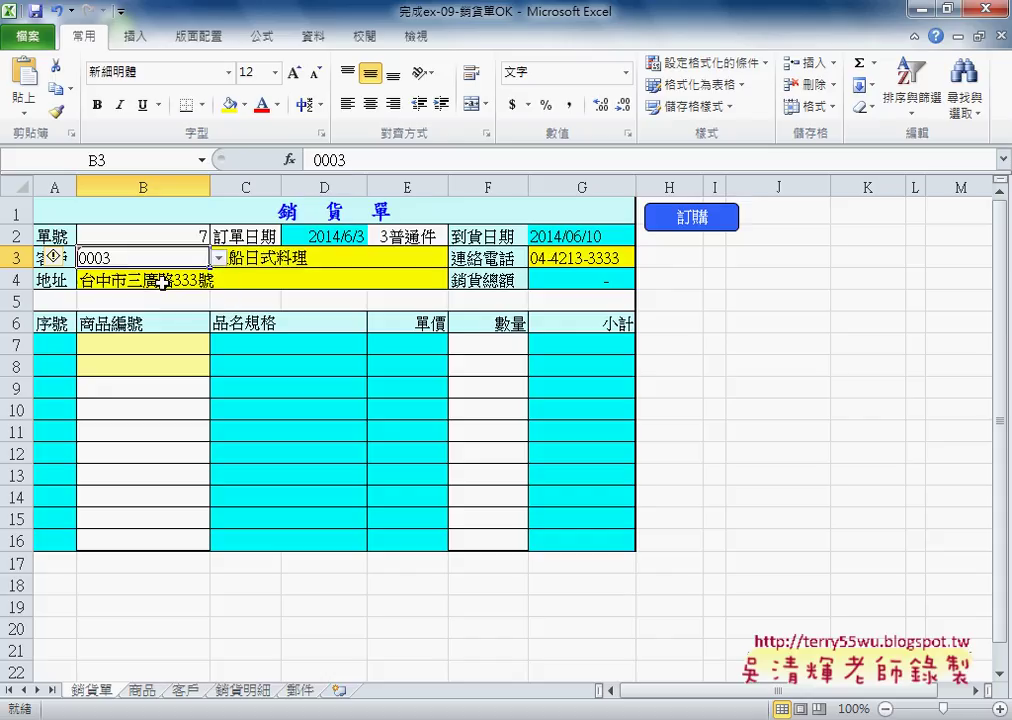
left_click(267, 260)
Choose products A2101, A1103 and A1101 for lines B7, B8 and B9.
left_click(154, 343)
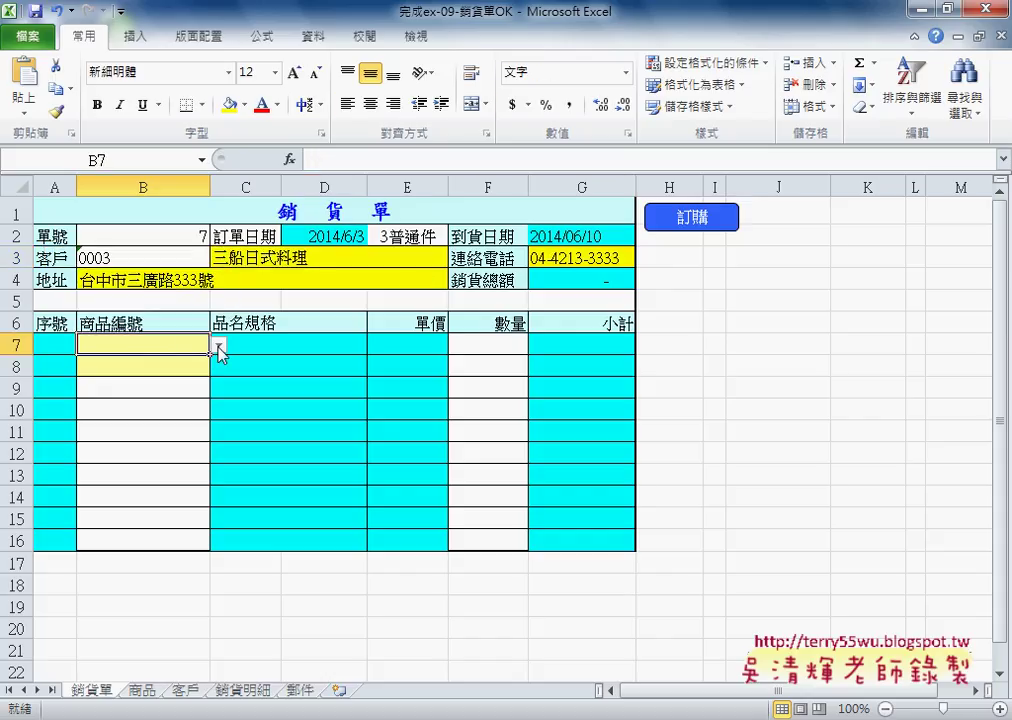
left_click(219, 345)
left_click(185, 384)
left_click(198, 368)
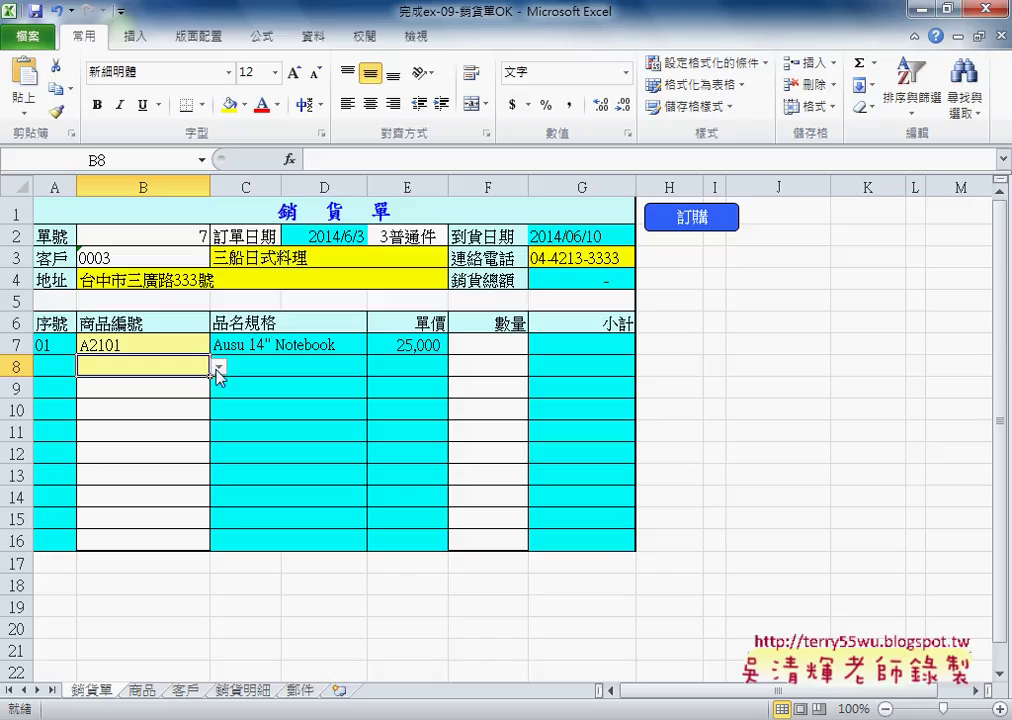
left_click(219, 374)
left_click(199, 394)
left_click(158, 391)
left_click(218, 388)
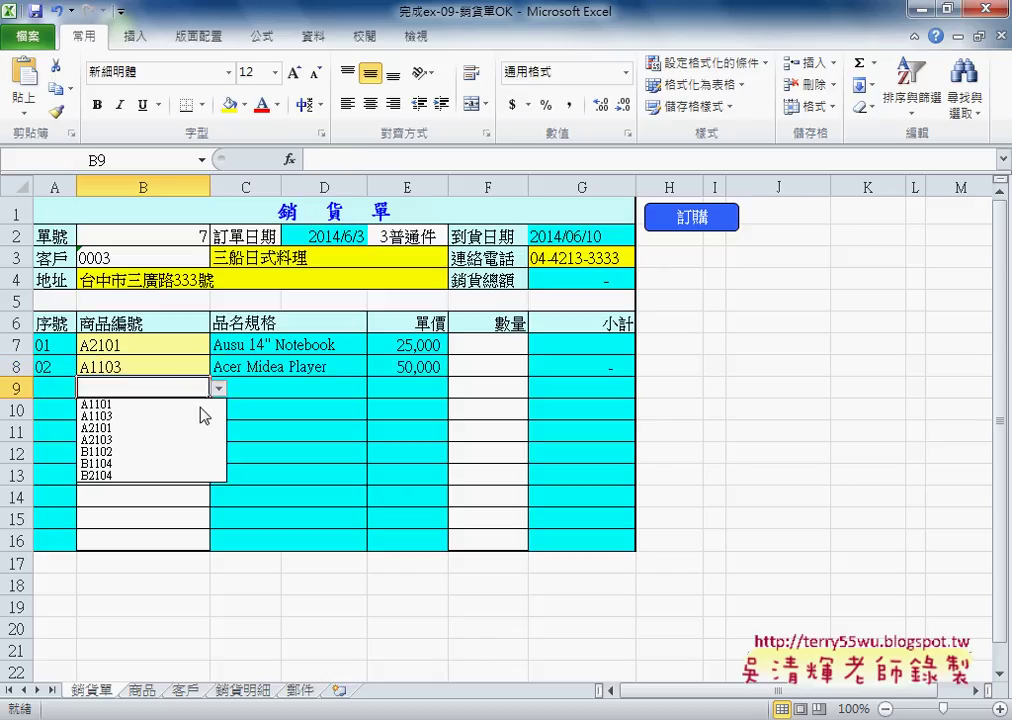
left_click(108, 404)
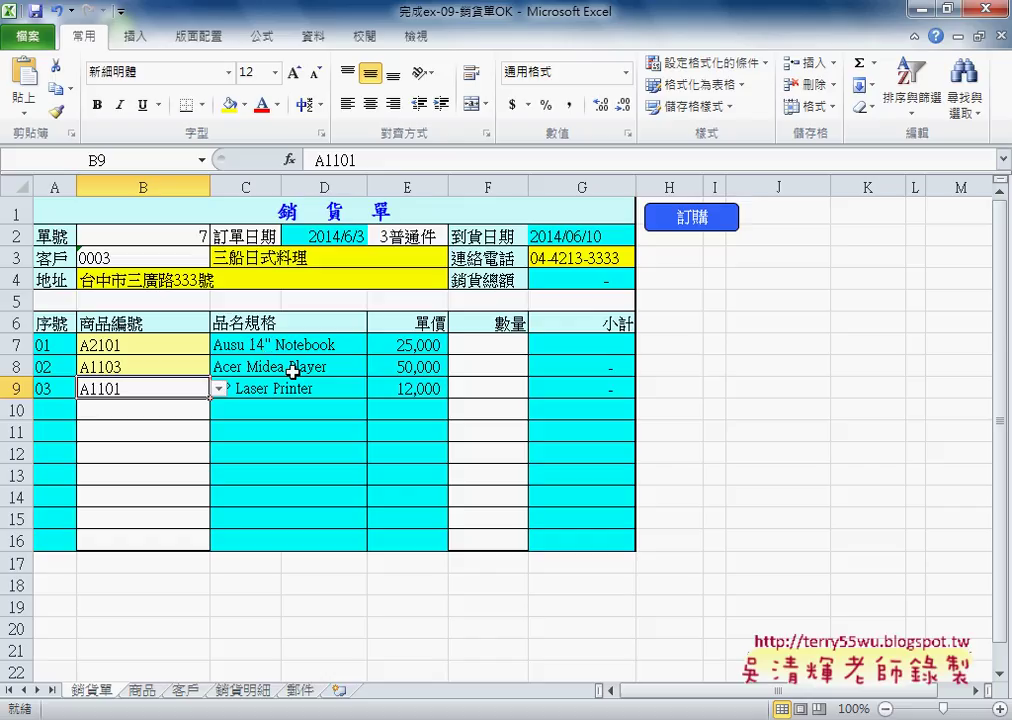
Set quantities 4, 3 and 2 in F7:F9 and select the G7:G9 subtotals.
left_click(508, 352)
left_click(537, 344)
mouse_move(536, 384)
left_mouse_down()
mouse_move(537, 432)
mouse_move(536, 385)
left_mouse_up()
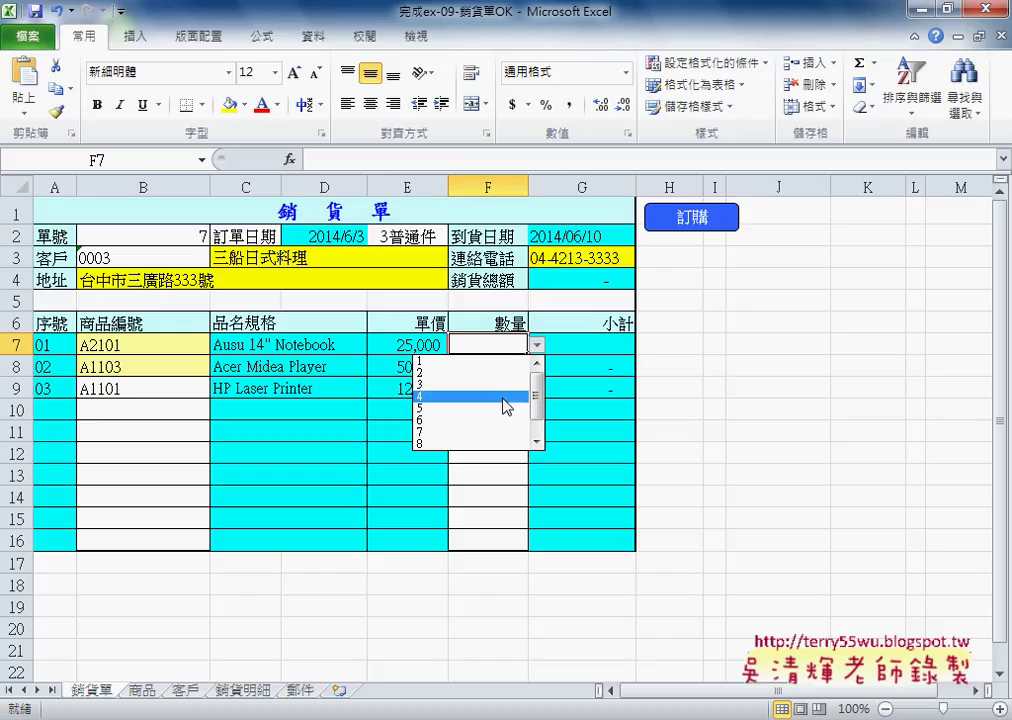
left_click(503, 396)
left_click(522, 367)
left_click(537, 367)
left_click(501, 409)
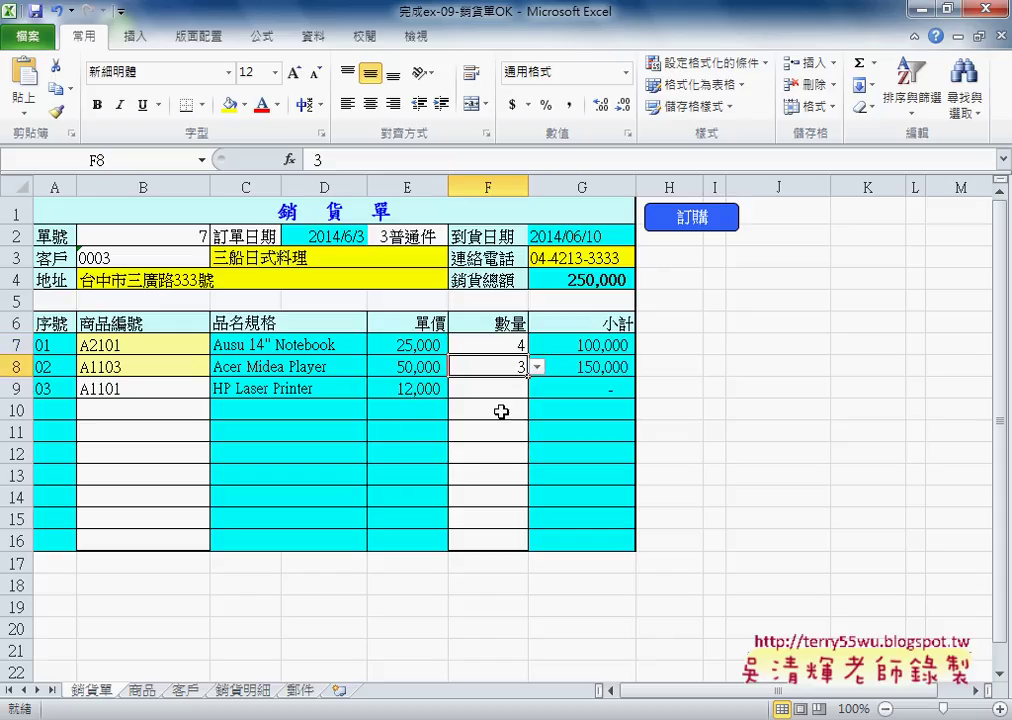
left_click(503, 390)
left_click(537, 389)
left_click(460, 418)
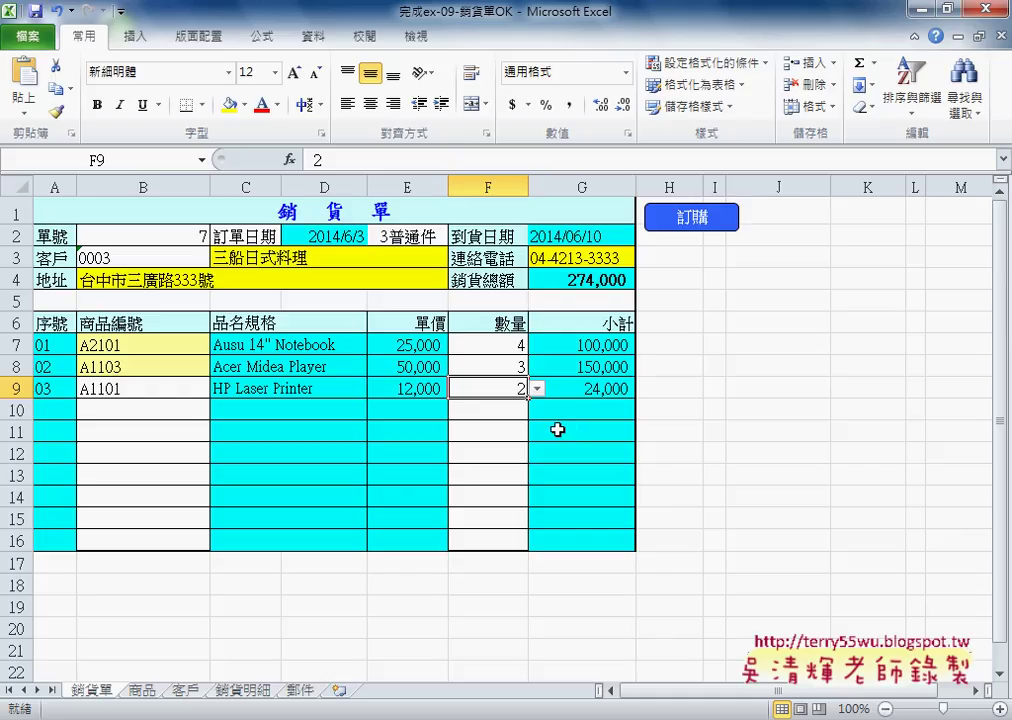
left_click_drag(600, 345, 604, 389)
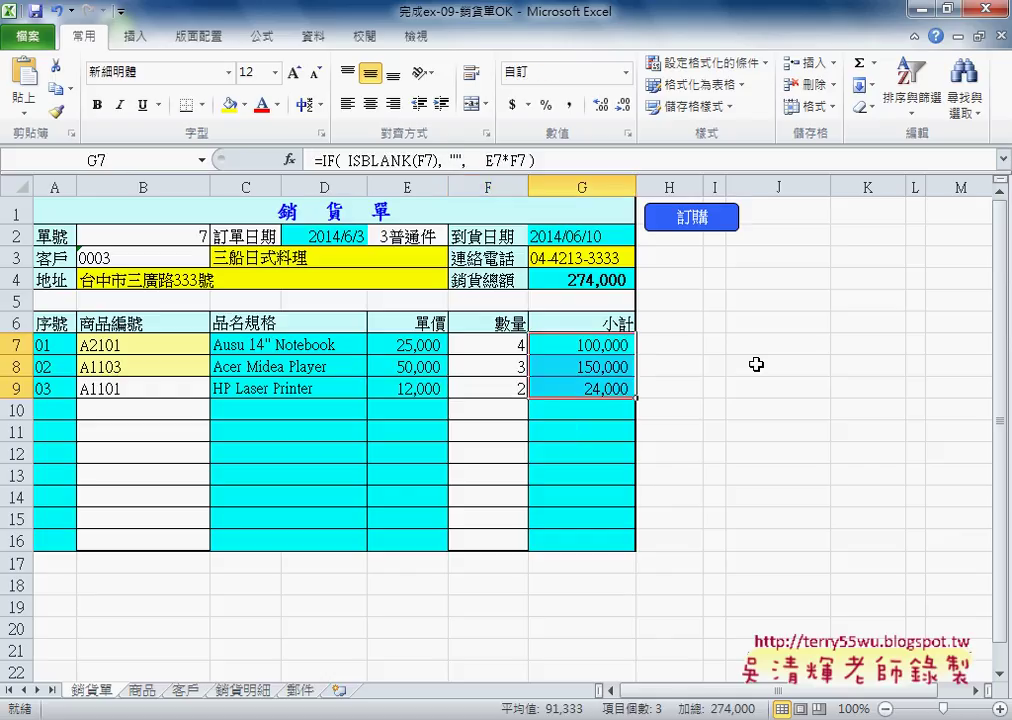
left_click(588, 280)
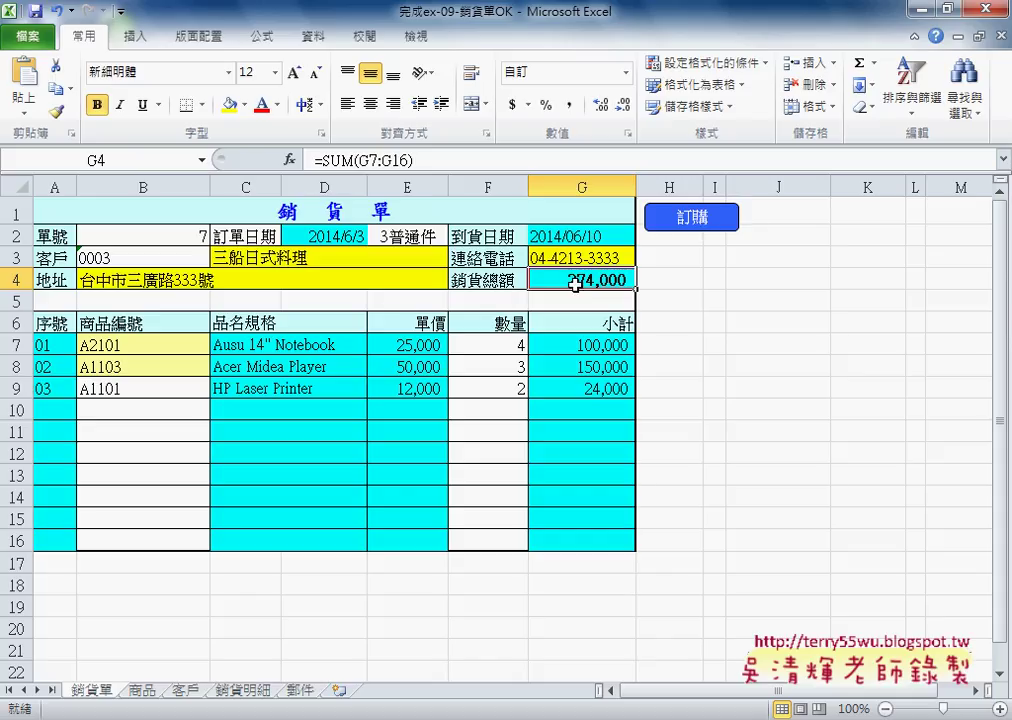
mouse_move(583, 280)
left_mouse_down()
mouse_move(282, 243)
mouse_move(55, 236)
left_mouse_up()
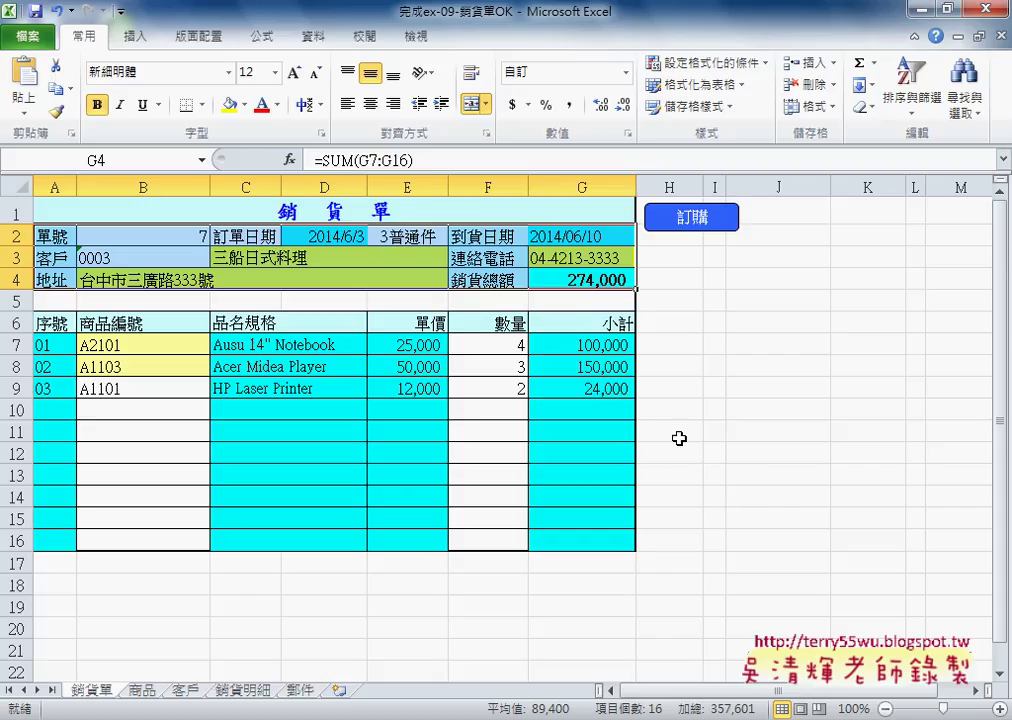
left_click(153, 237)
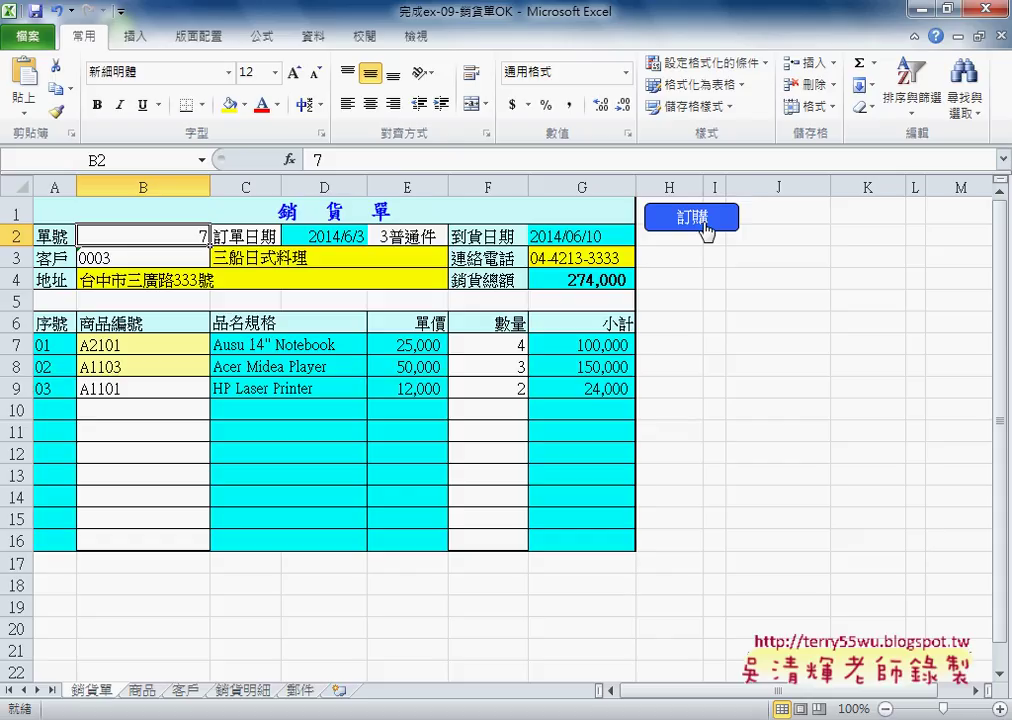
Submit order 7 with the 訂購 button and pick customer 0003 for order 8.
left_click(706, 229)
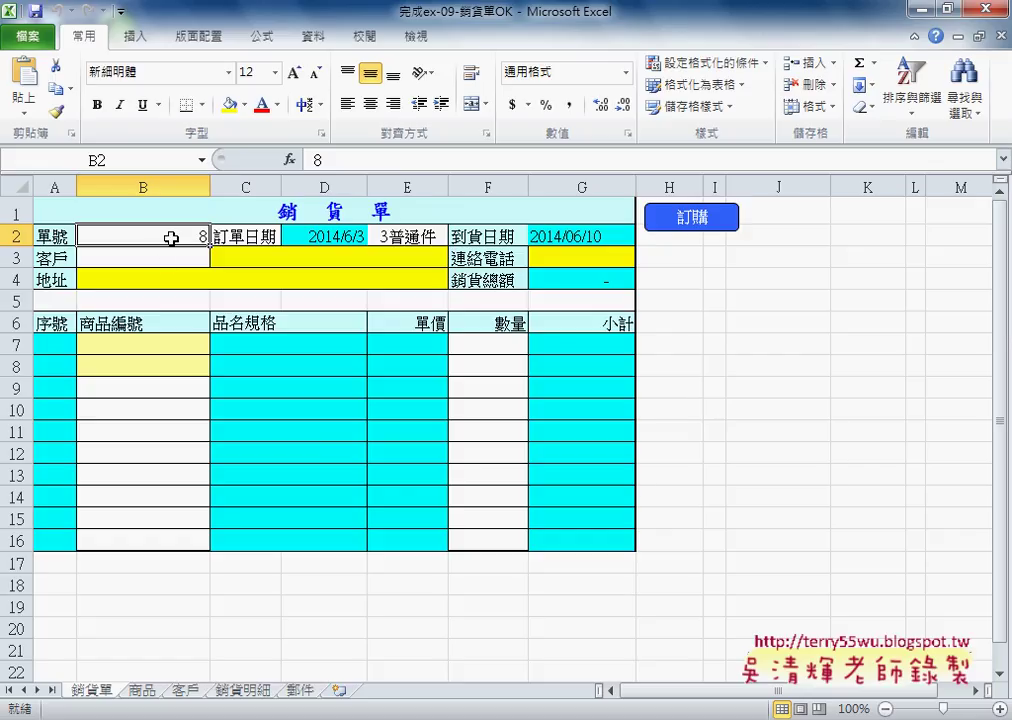
left_click(199, 258)
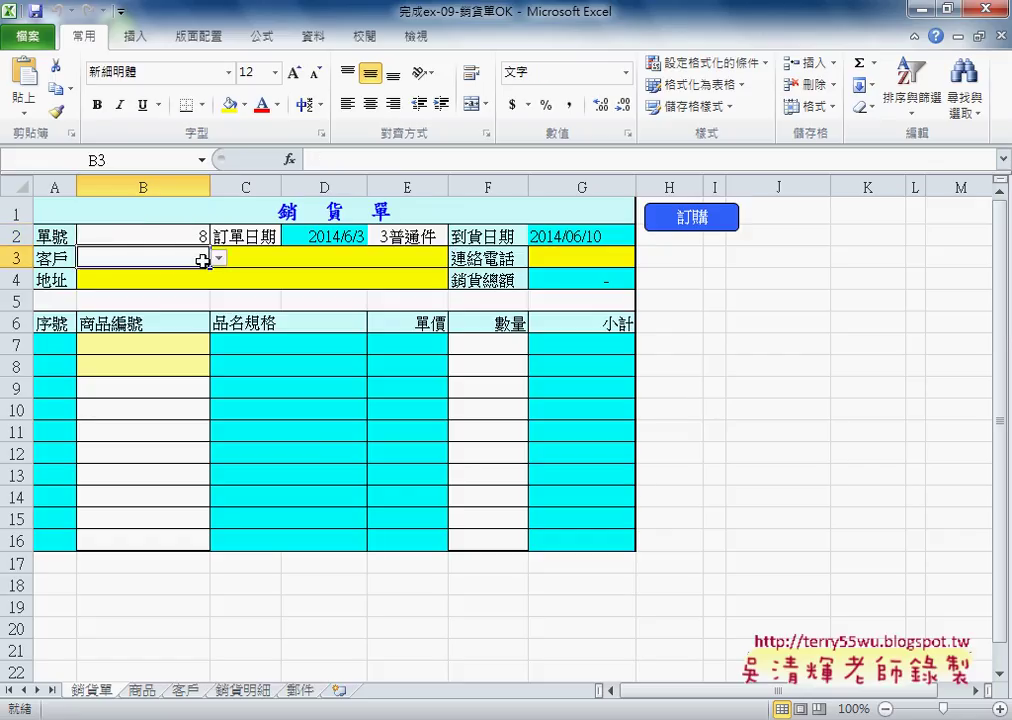
left_click(217, 258)
left_click(140, 296)
Try 2急 件 delivery in E2, then set it back to 3普通件.
left_click(440, 237)
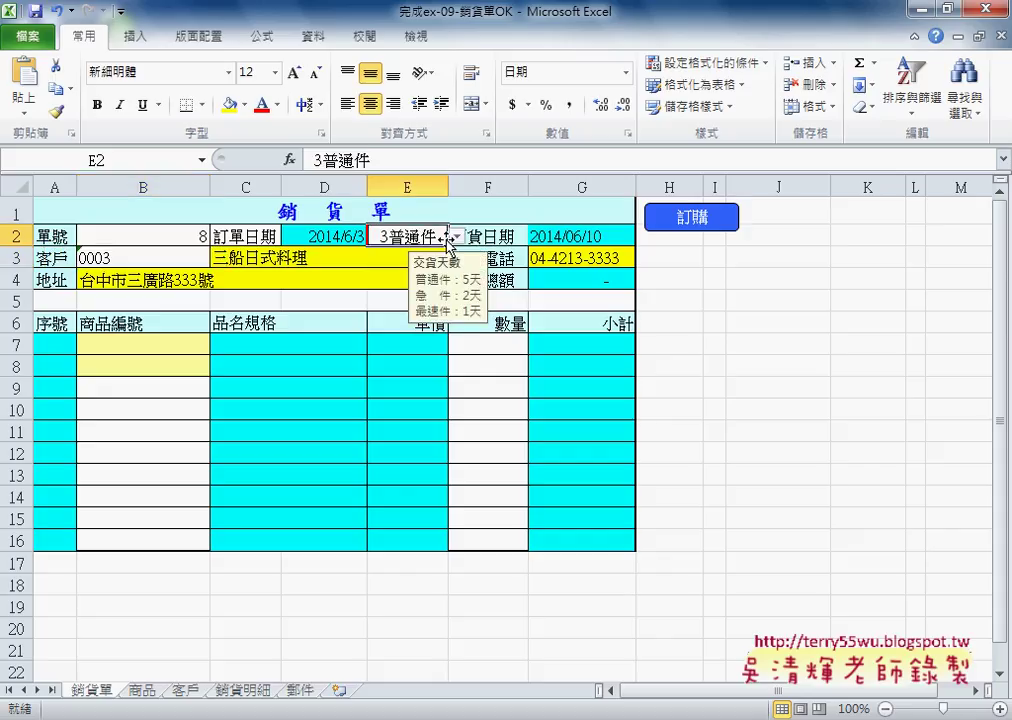
left_click(457, 237)
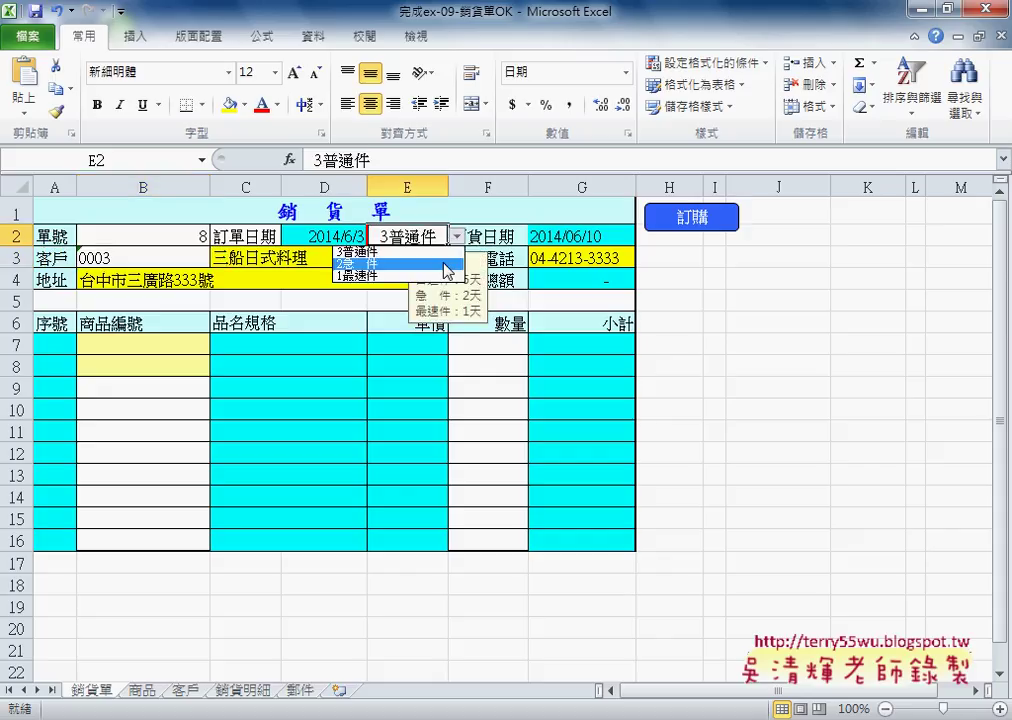
left_click(440, 262)
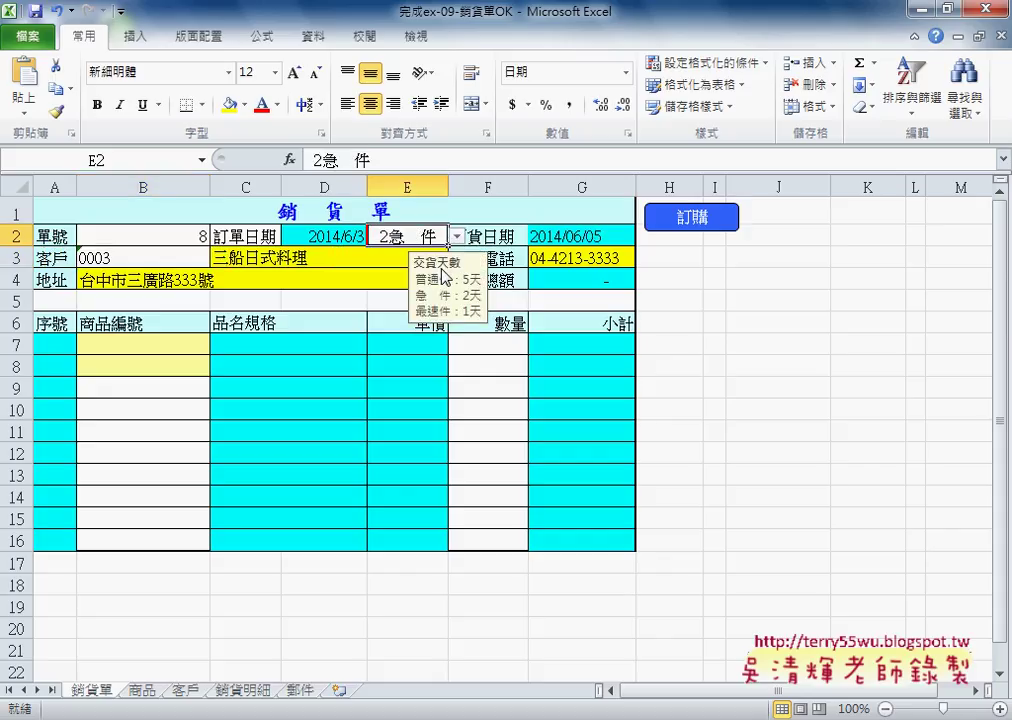
left_click(457, 237)
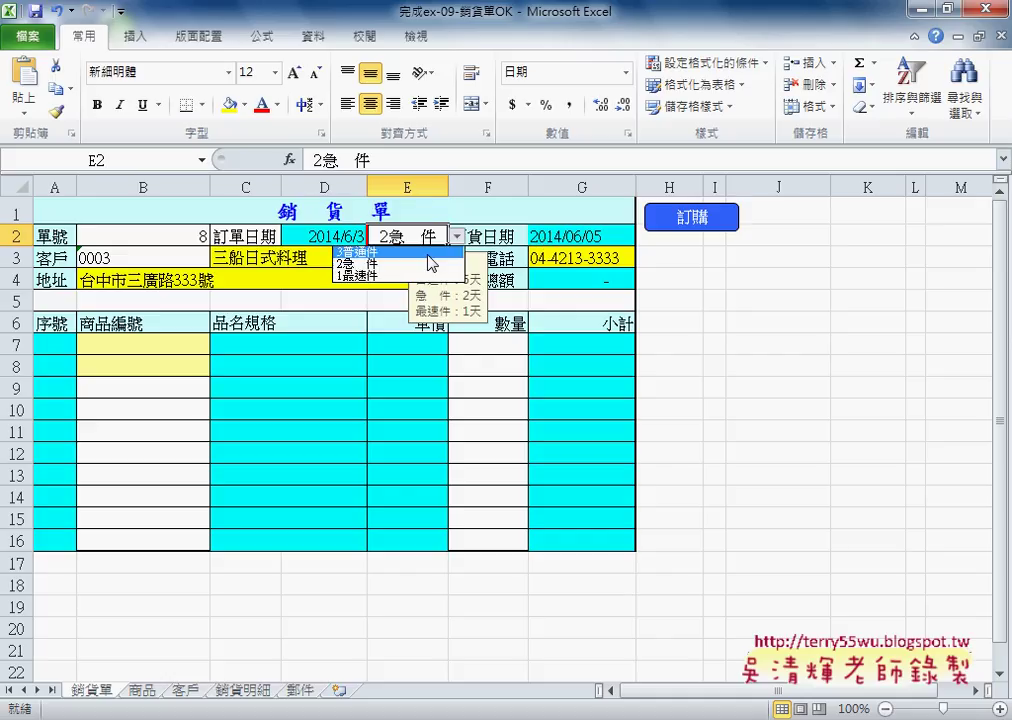
left_click(428, 252)
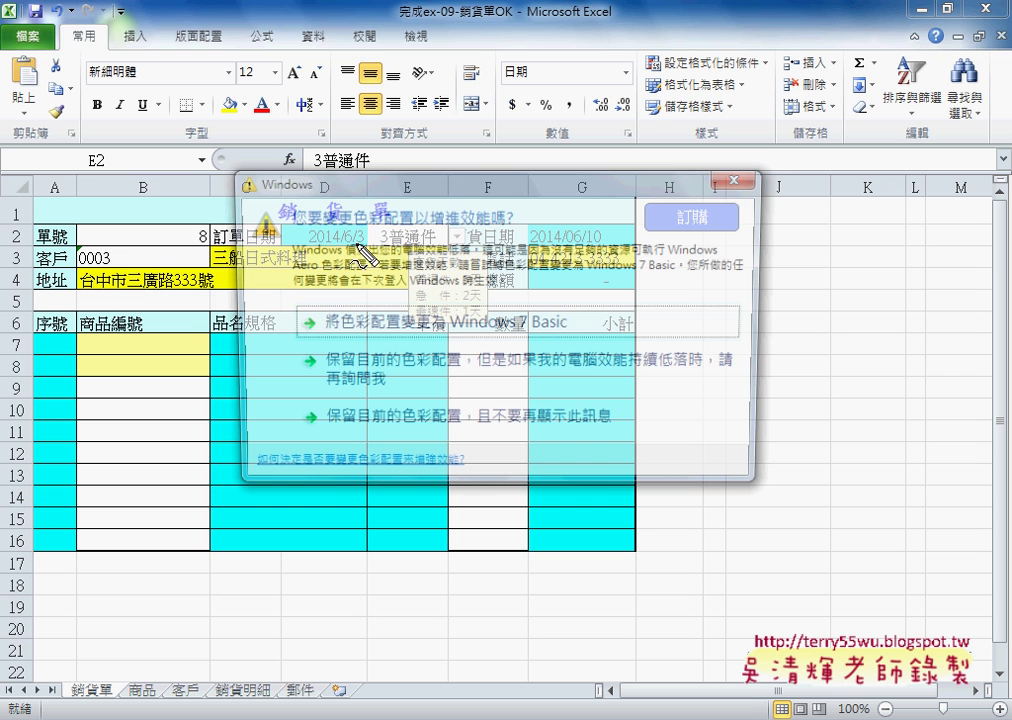
Move the colour-scheme prompt aside, annotate order date to delivery date, then clear the ink.
left_click_drag(356, 244, 371, 244)
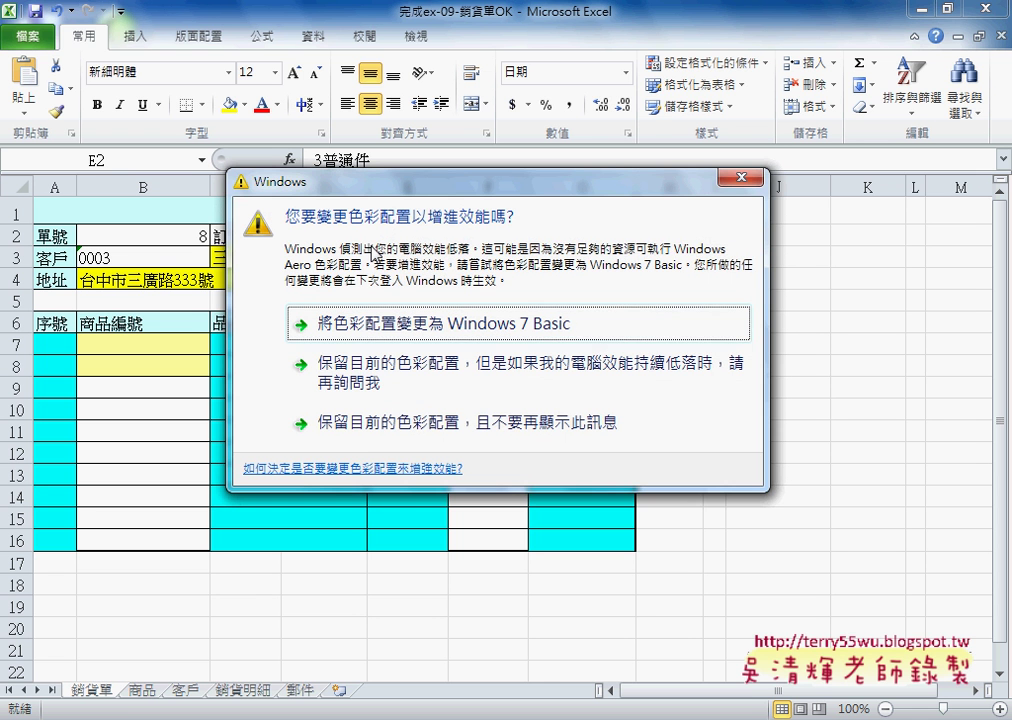
left_click_drag(554, 195, 584, 719)
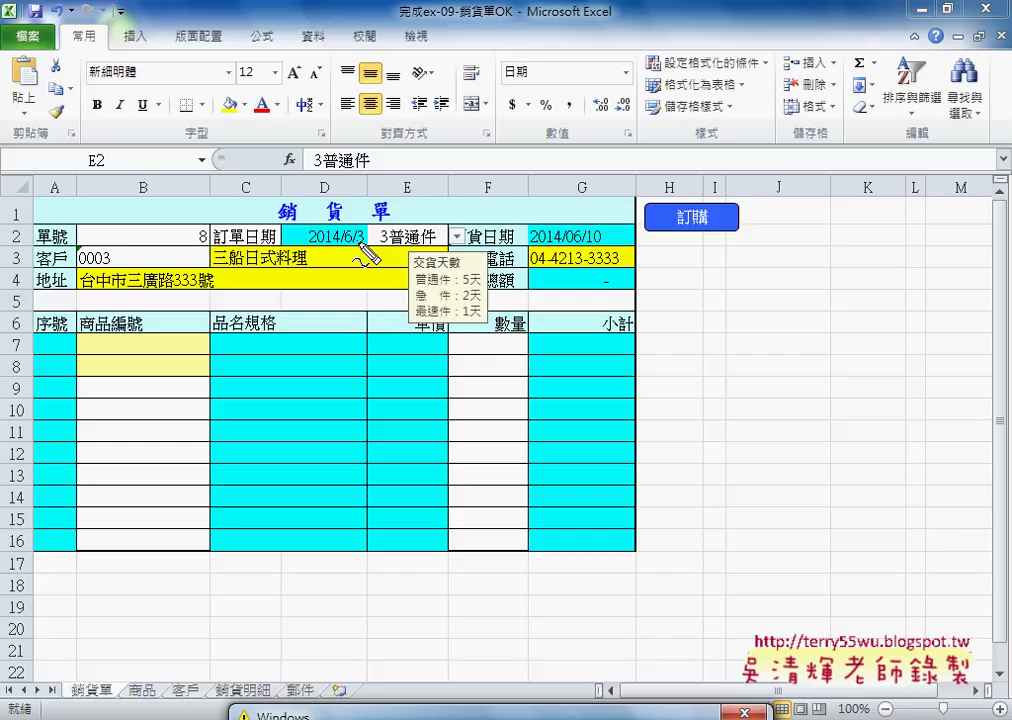
left_click_drag(352, 245, 364, 242)
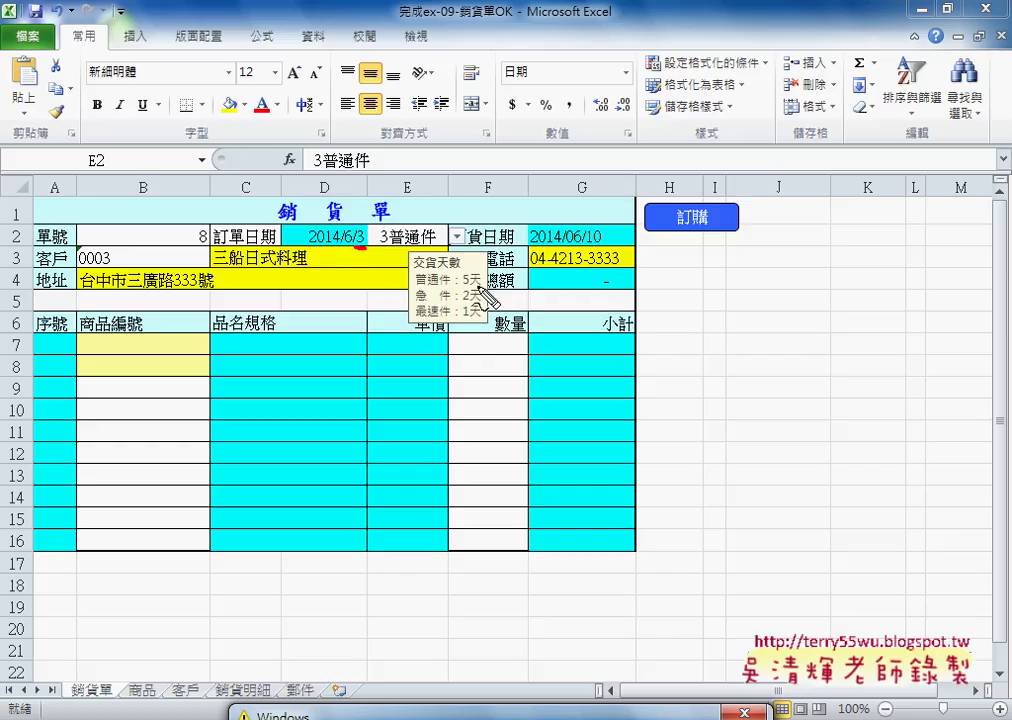
left_click_drag(457, 292, 484, 287)
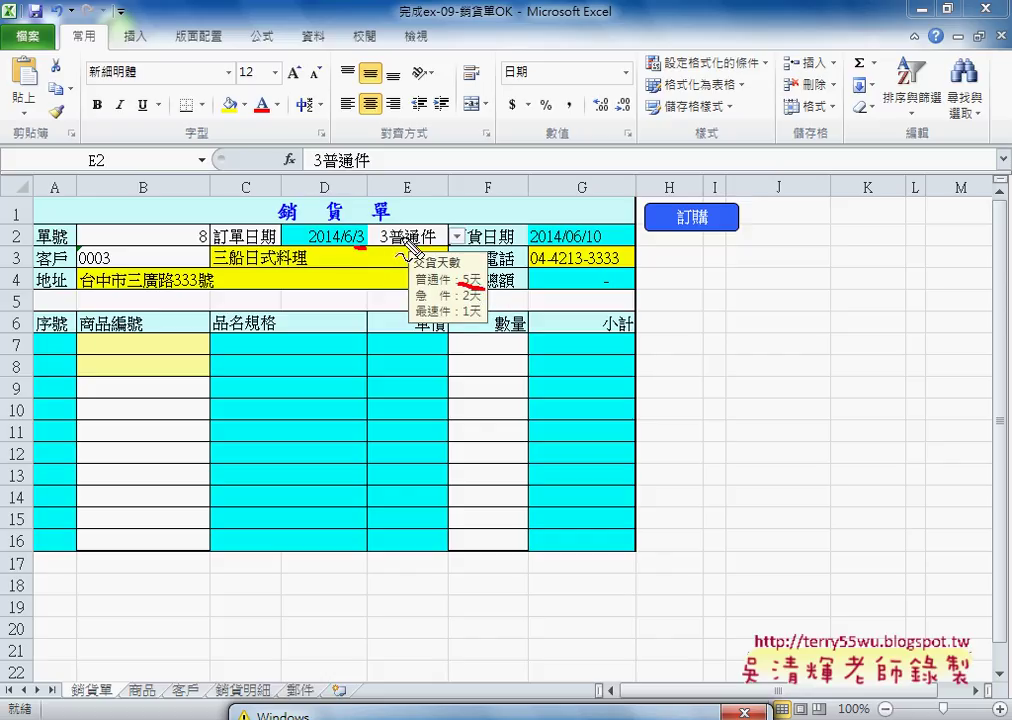
mouse_move(366, 240)
left_mouse_down()
mouse_move(540, 172)
mouse_move(615, 210)
mouse_move(606, 230)
mouse_move(621, 236)
mouse_move(604, 243)
left_mouse_up()
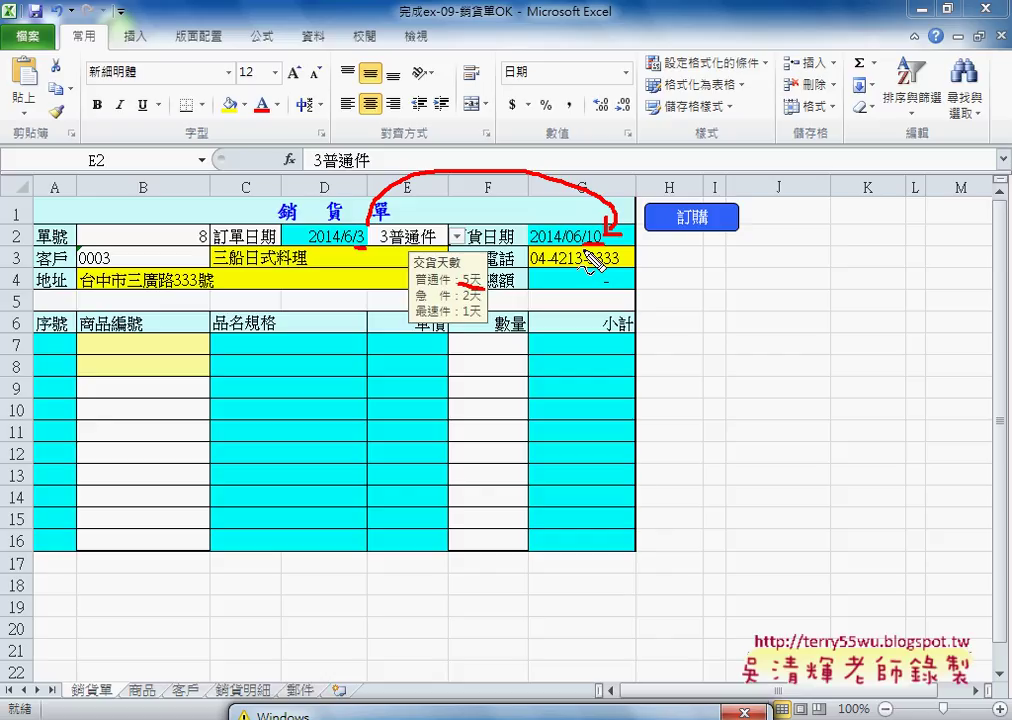
key("Escape")
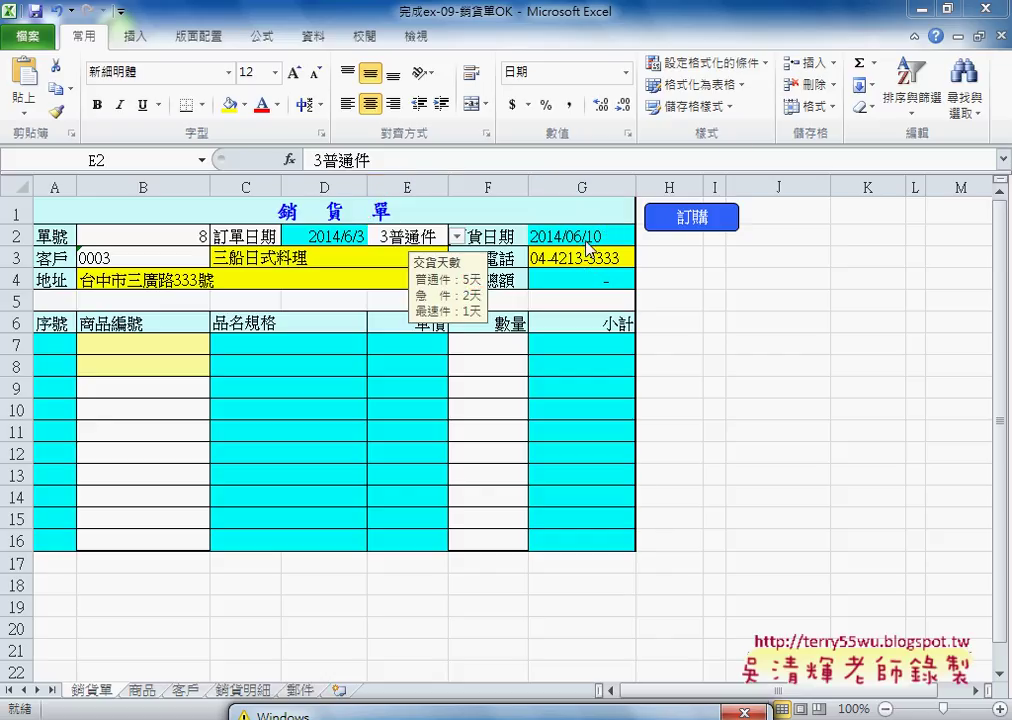
Enter product A1103 in B7 and B8 with quantities 6 and 4.
left_click(142, 344)
left_click(218, 348)
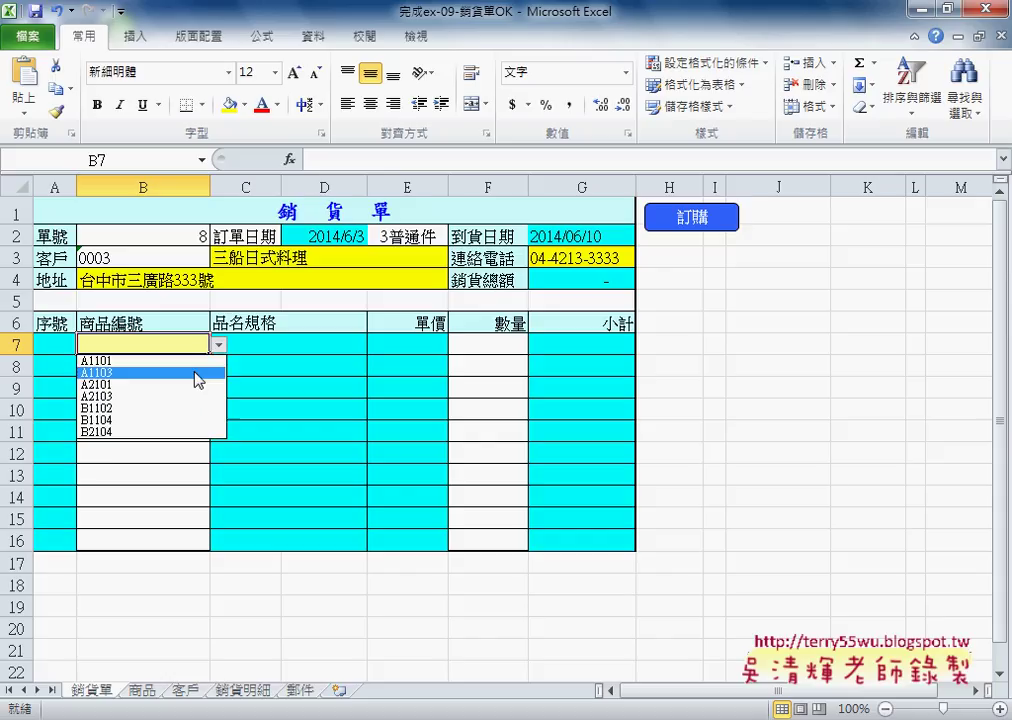
left_click(110, 368)
key("Return")
left_click(218, 367)
left_click(185, 394)
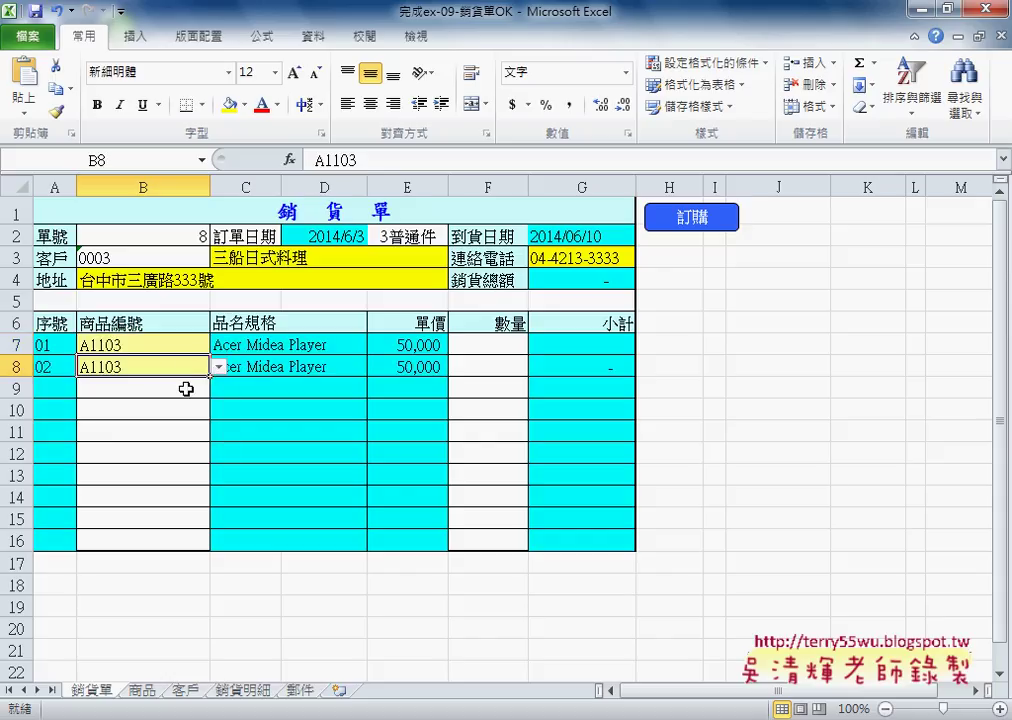
left_click(481, 344)
left_click(537, 344)
left_click(490, 418)
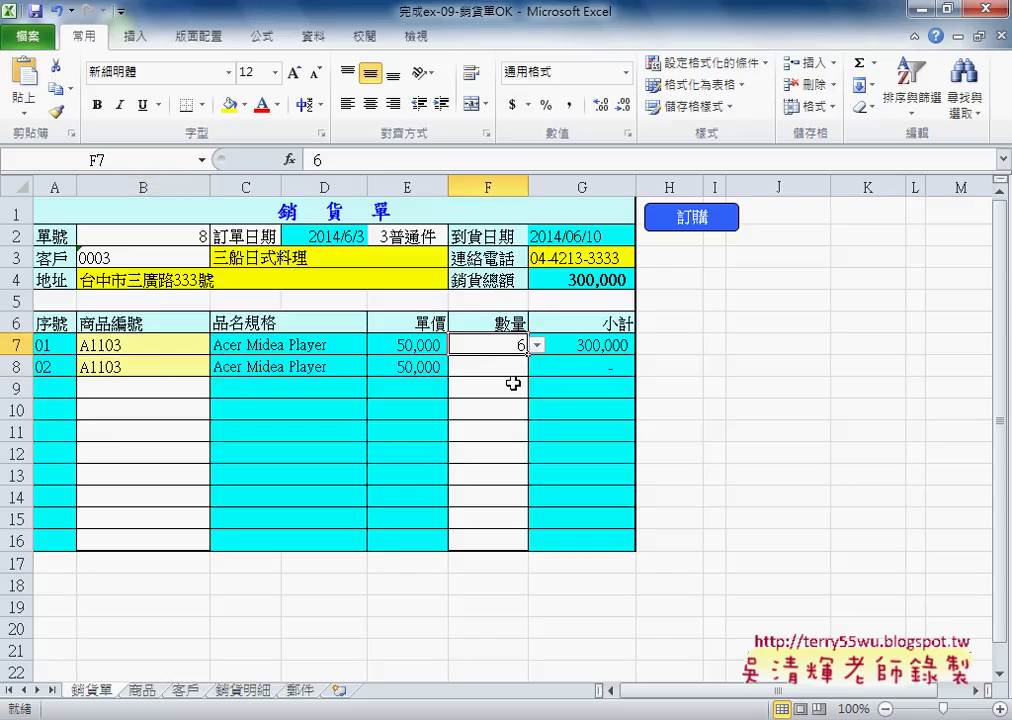
key("Return")
left_click(537, 367)
left_click(495, 418)
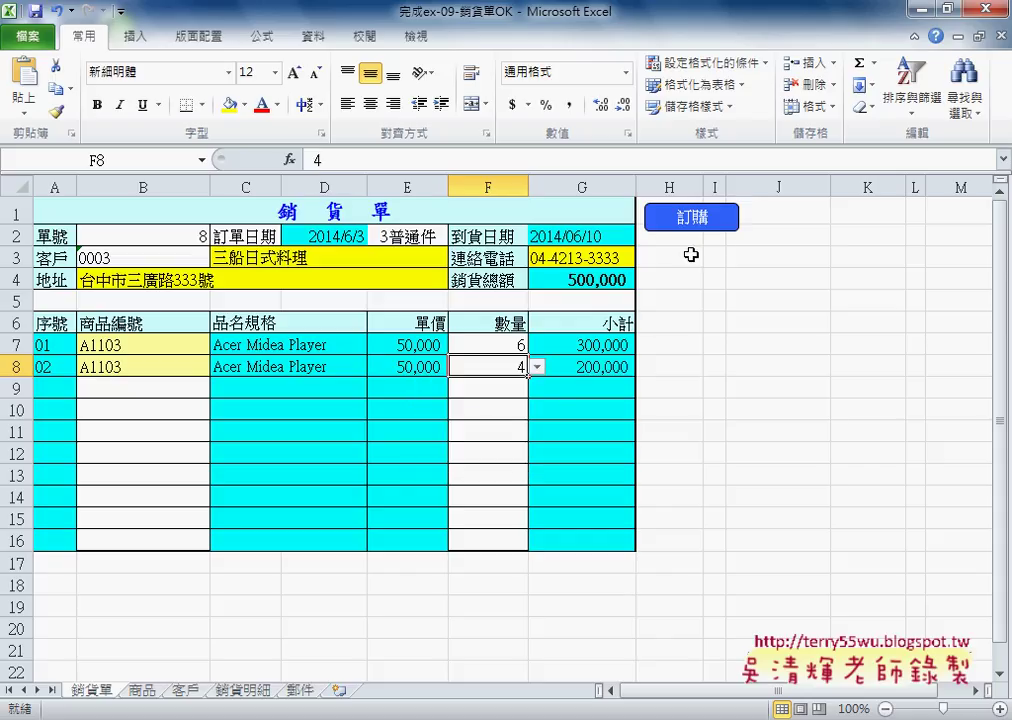
Submit order 8 with 訂購 and check it logged on the 銷貨明細 sheet.
left_click(719, 236)
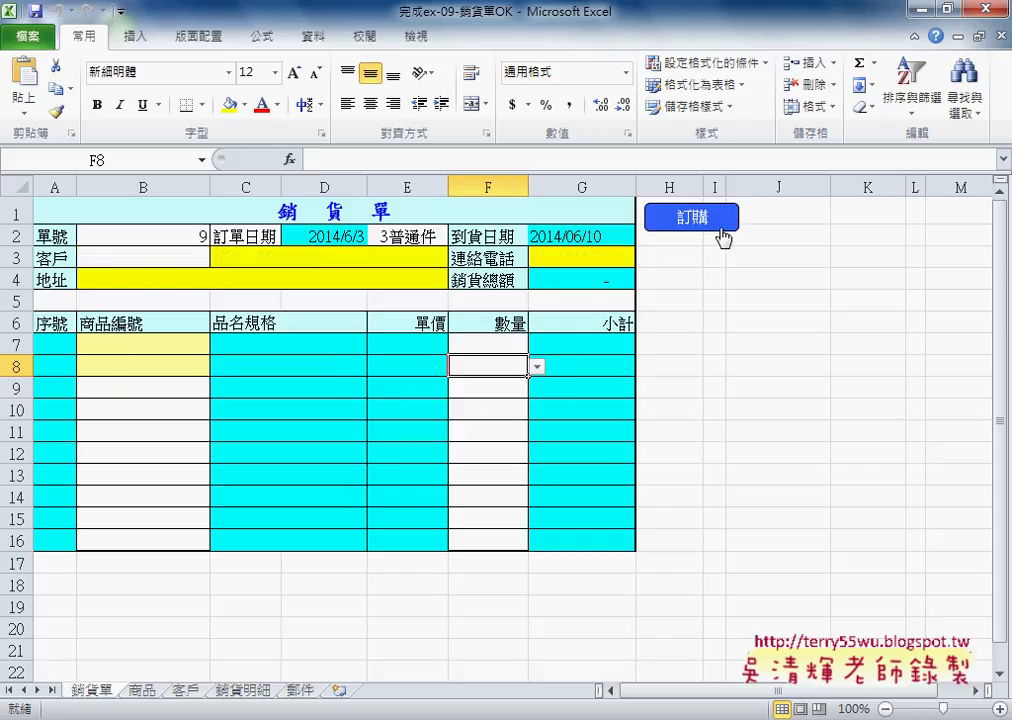
left_click(183, 236)
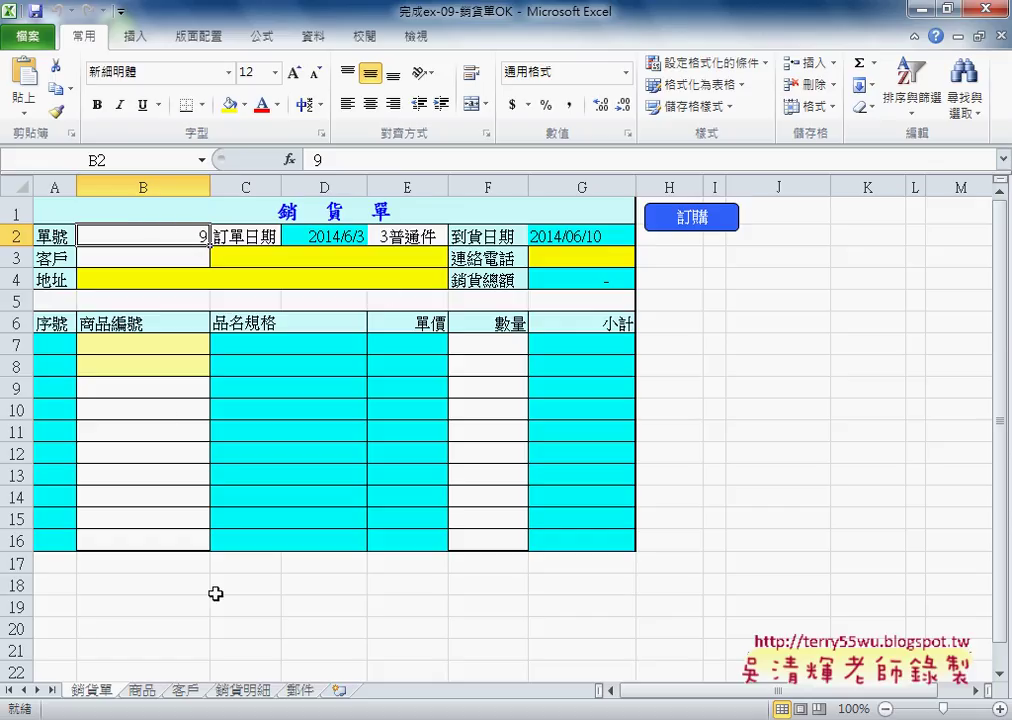
left_click(255, 692)
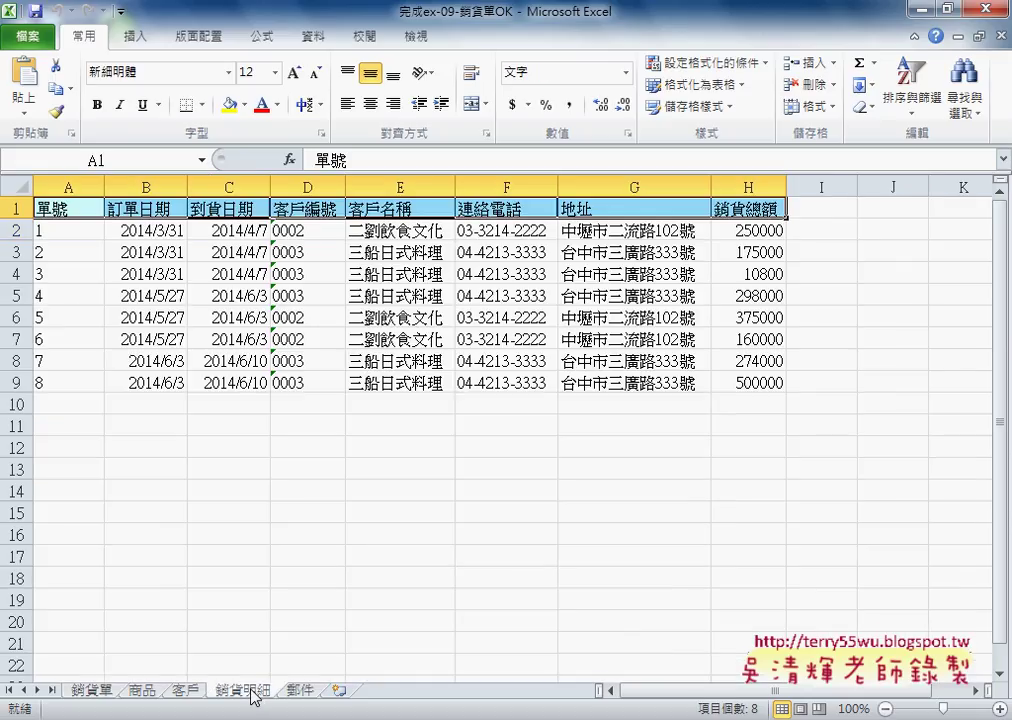
Highlight logged orders in rows 8–9 on 銷貨明細, compare with the form, ending on 銷貨單.
mouse_move(45, 365)
left_mouse_down()
mouse_move(492, 378)
mouse_move(723, 358)
left_mouse_up()
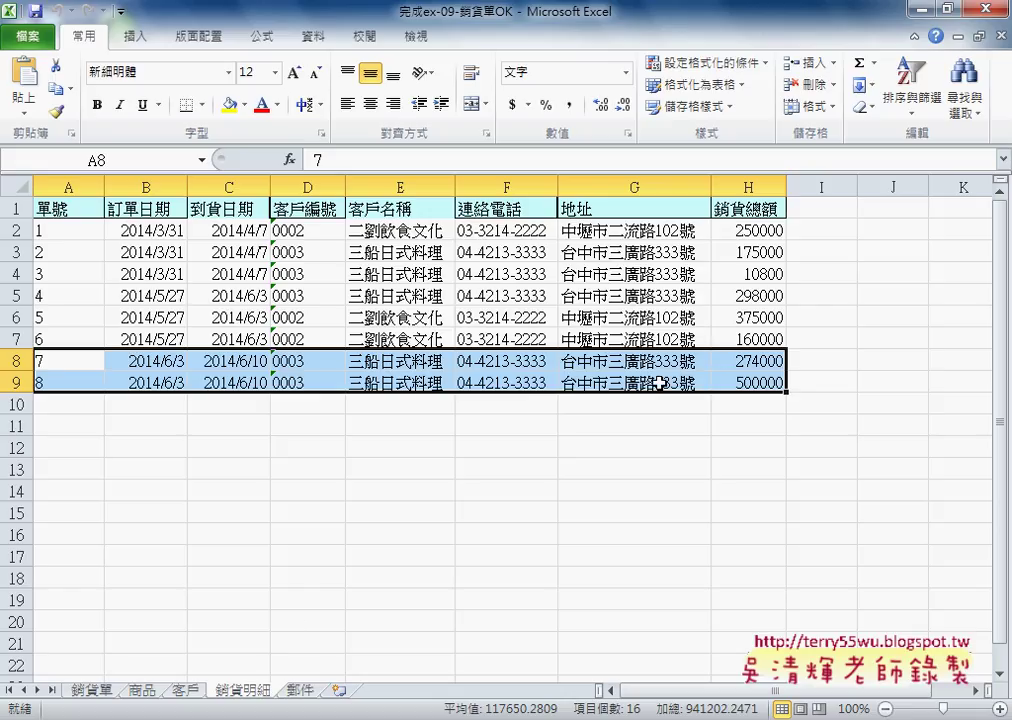
left_click(88, 691)
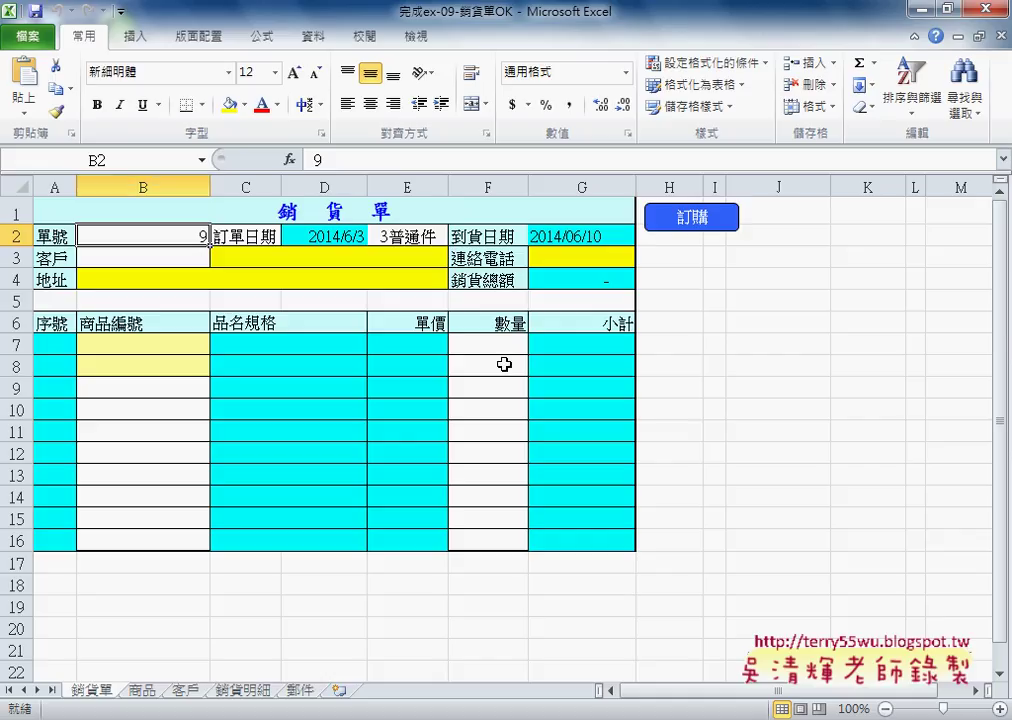
left_click(240, 693)
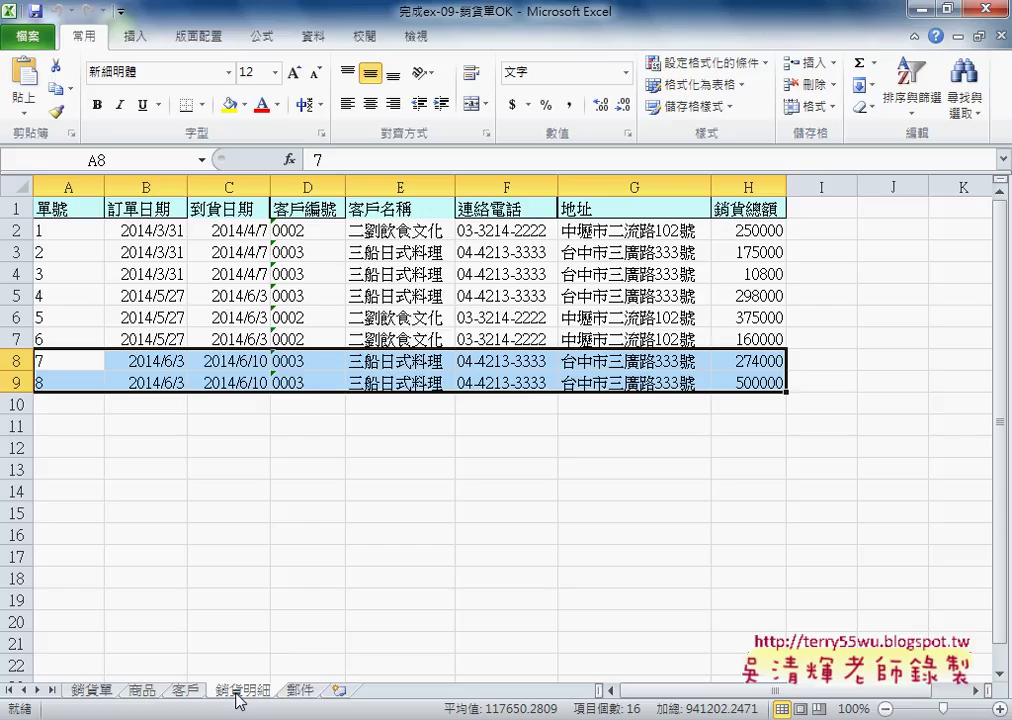
left_click(92, 691)
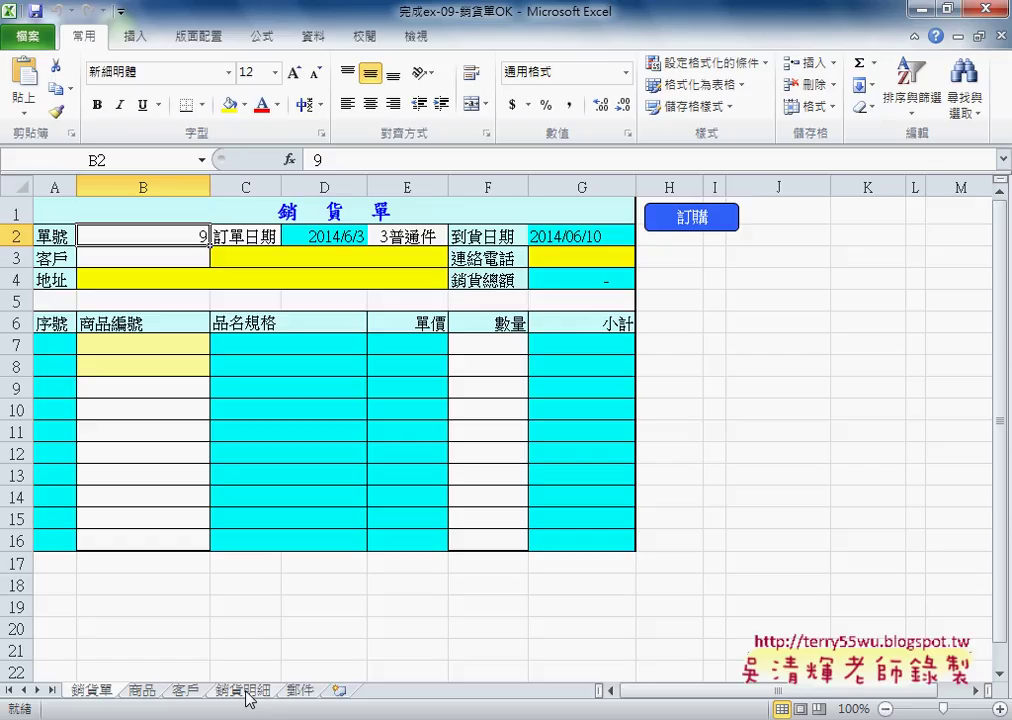
left_click(243, 690)
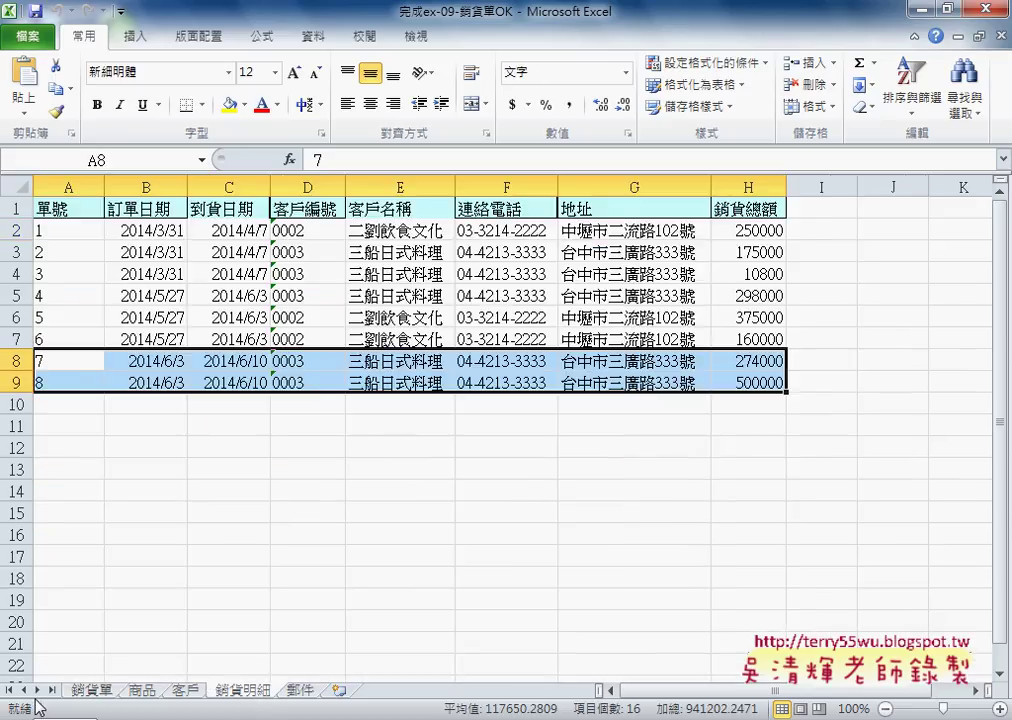
left_click(97, 690)
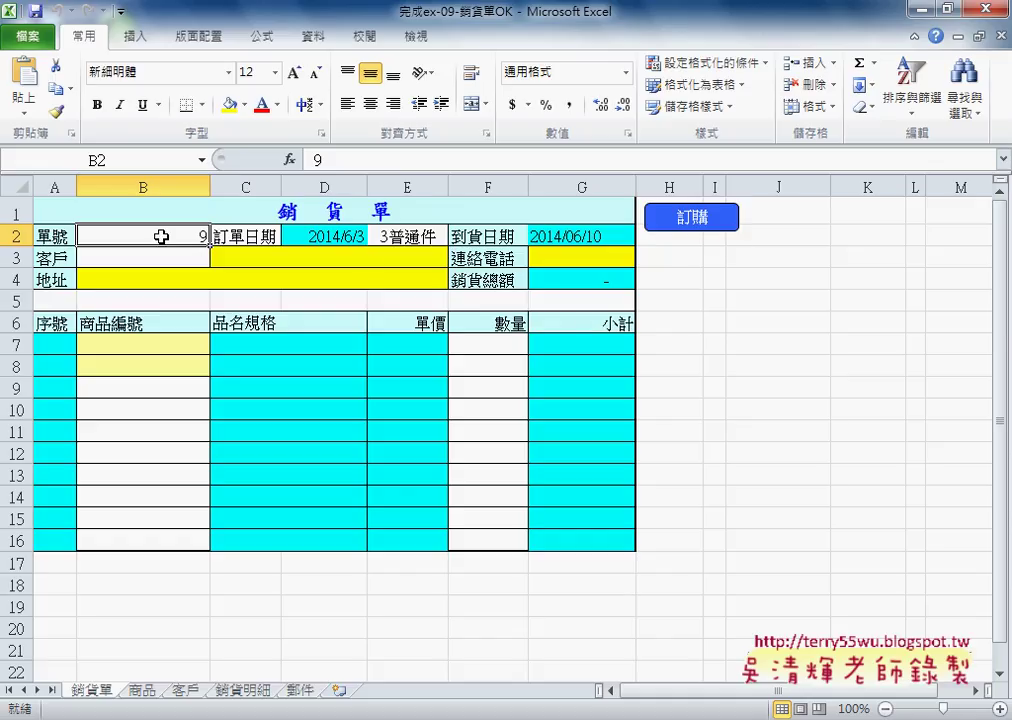
left_click_drag(620, 542, 77, 212)
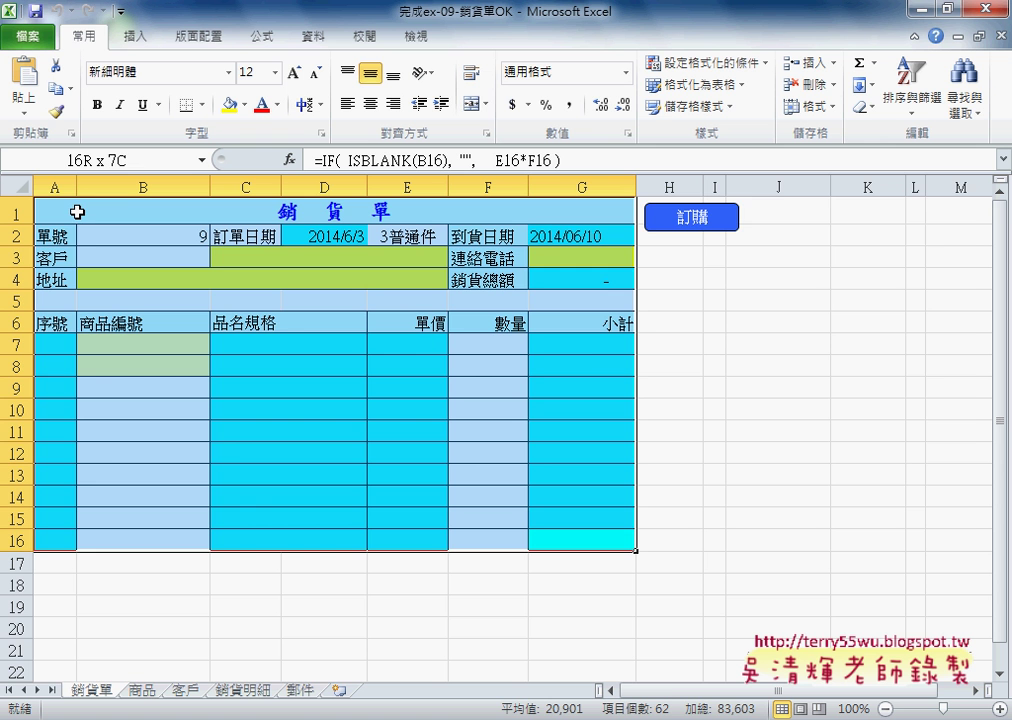
left_click(248, 689)
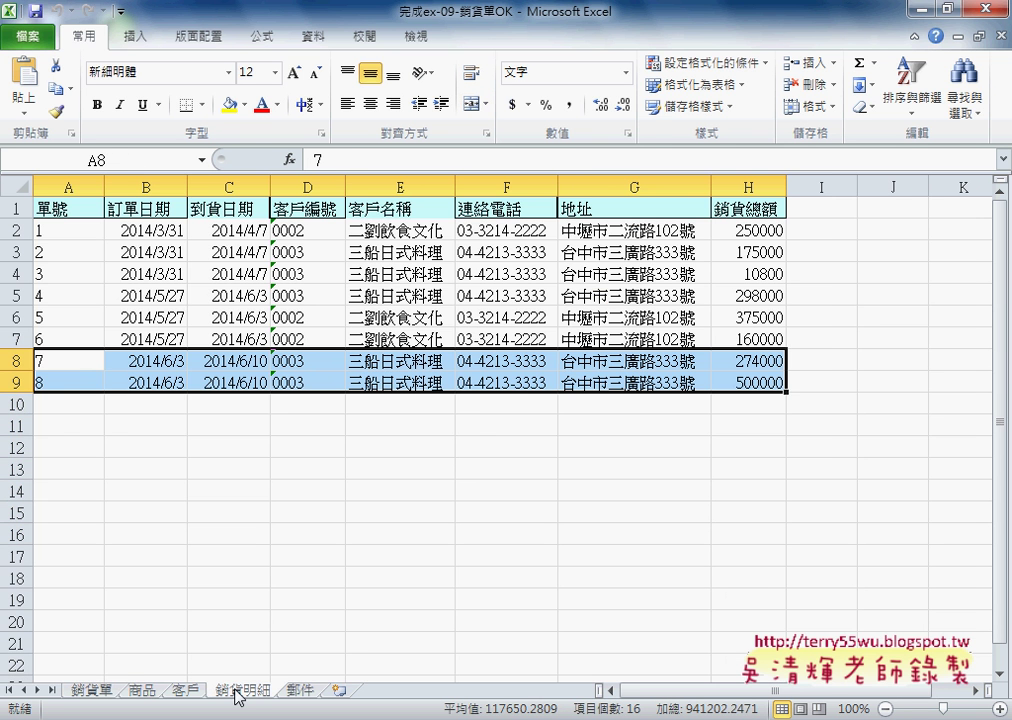
left_click(92, 689)
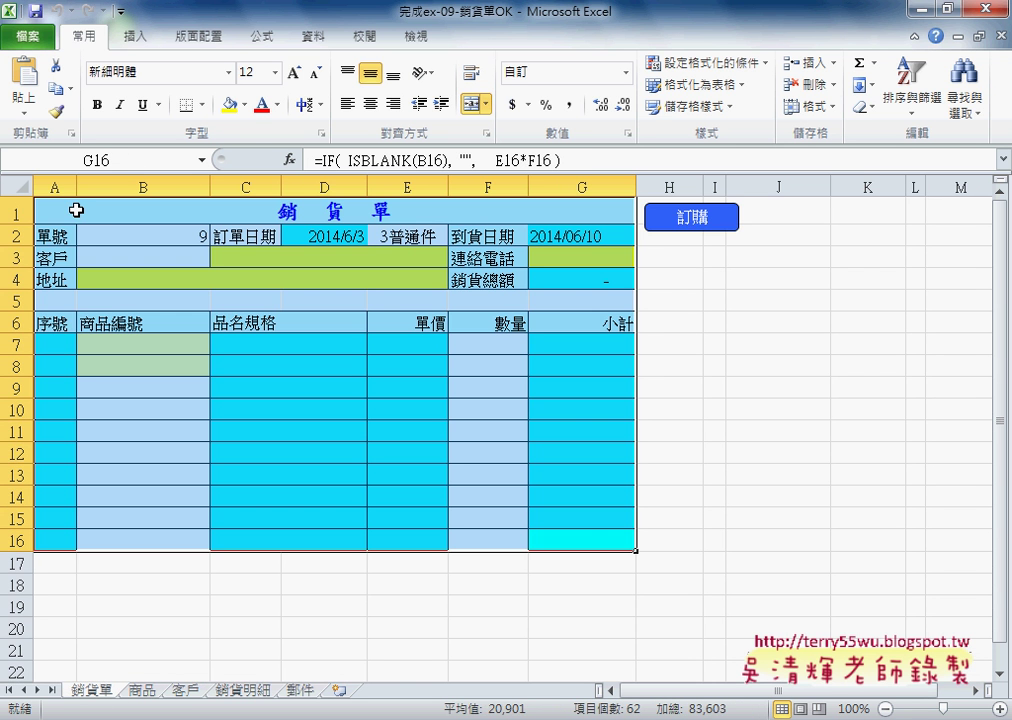
left_click(139, 237)
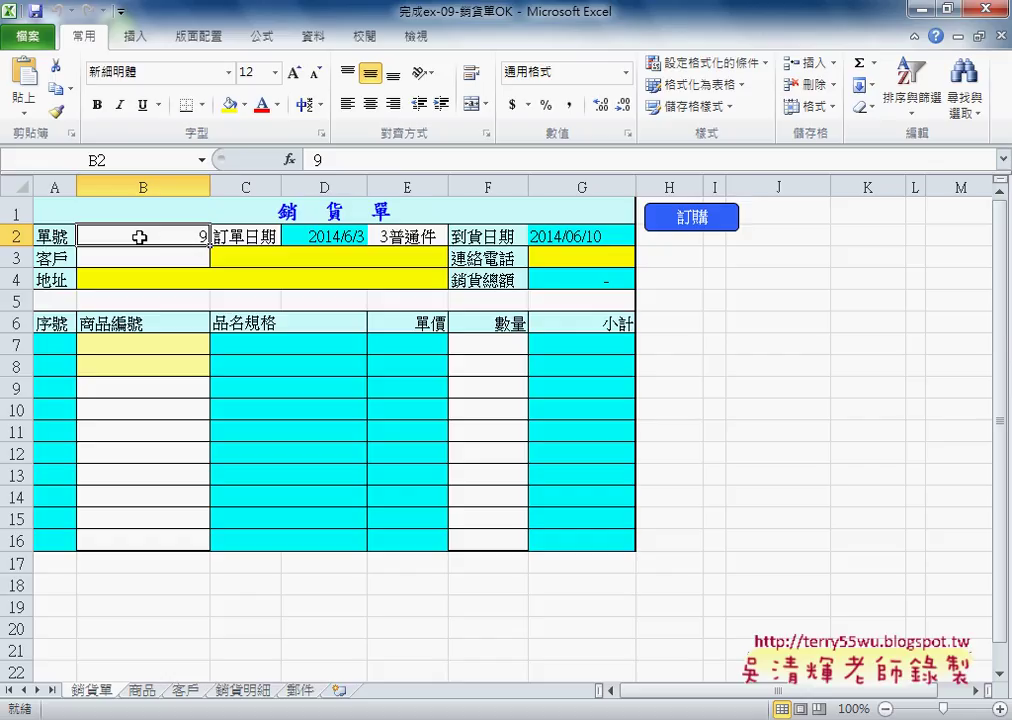